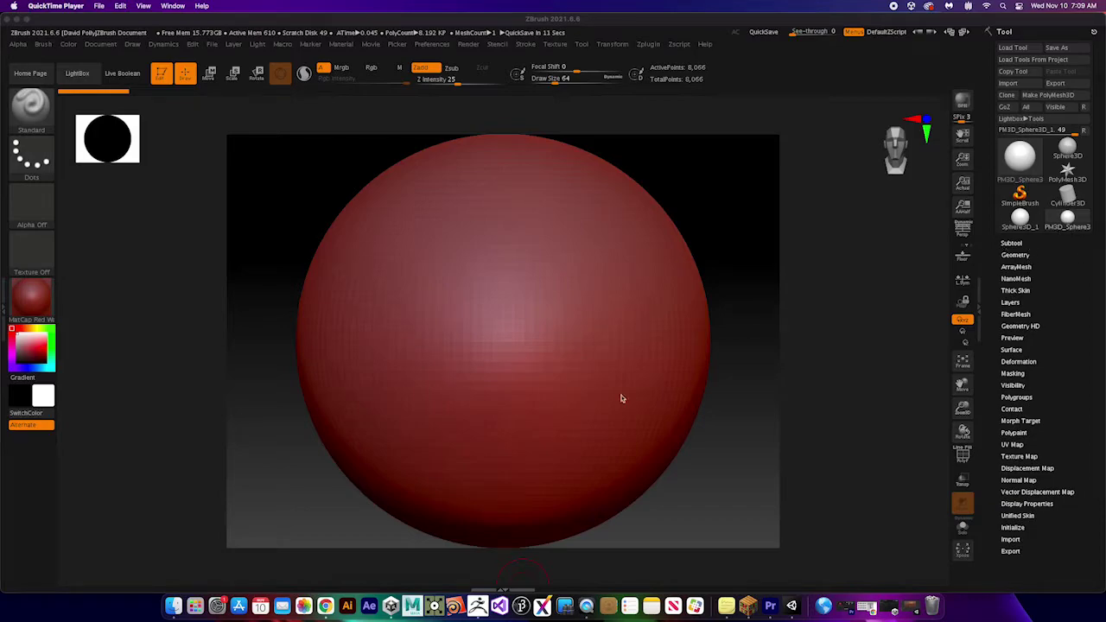
- Subdivide the sphere's geometry twice to reach SDiv 3
left_click(1015, 256)
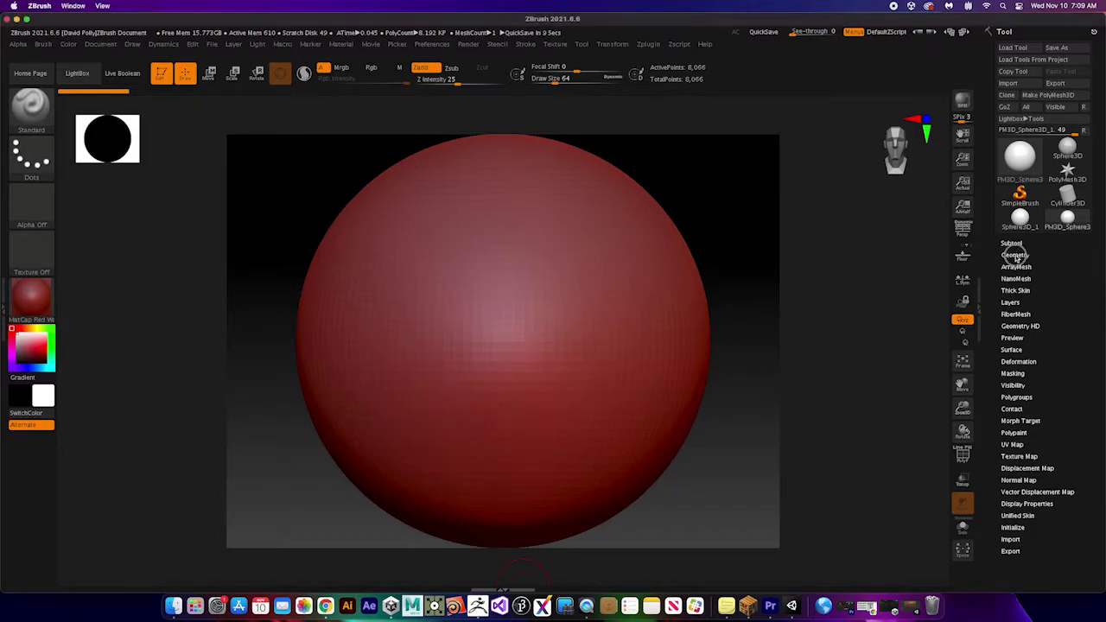
left_click(1014, 255)
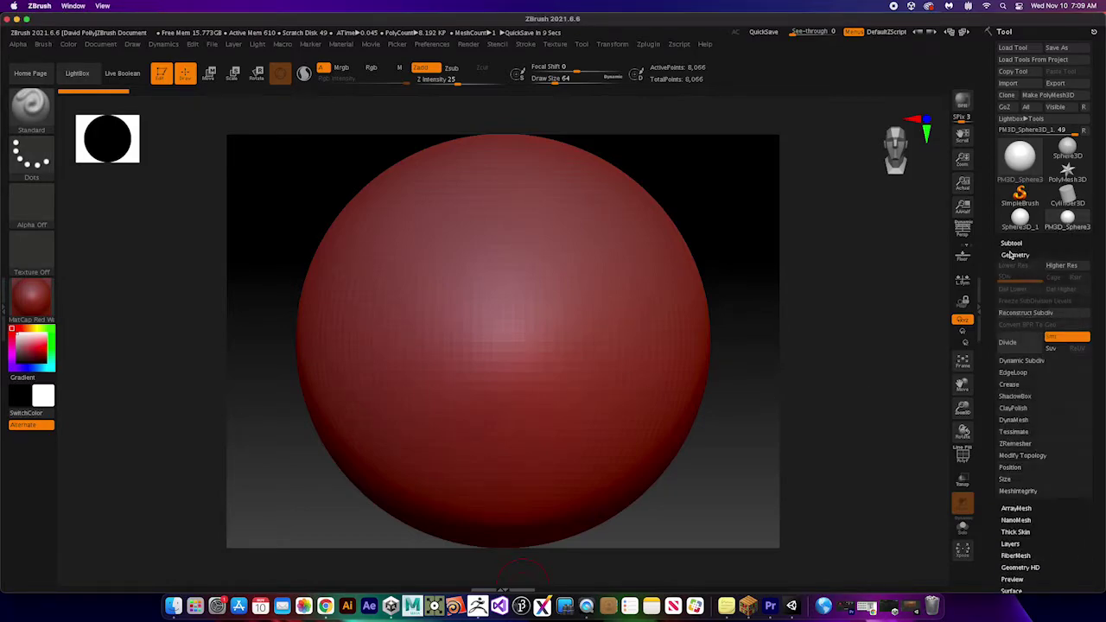
left_click(1008, 342)
left_click(1008, 342)
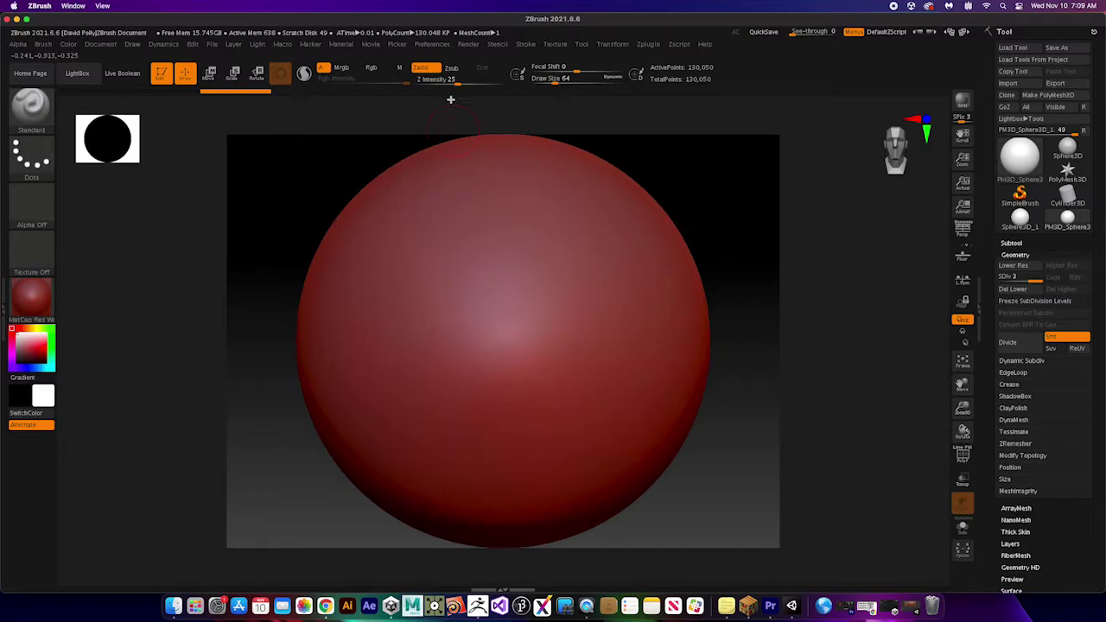
- With only the material channel active and Zadd off, choose the ReflectRed material and fill the sphere with it
left_click(399, 69)
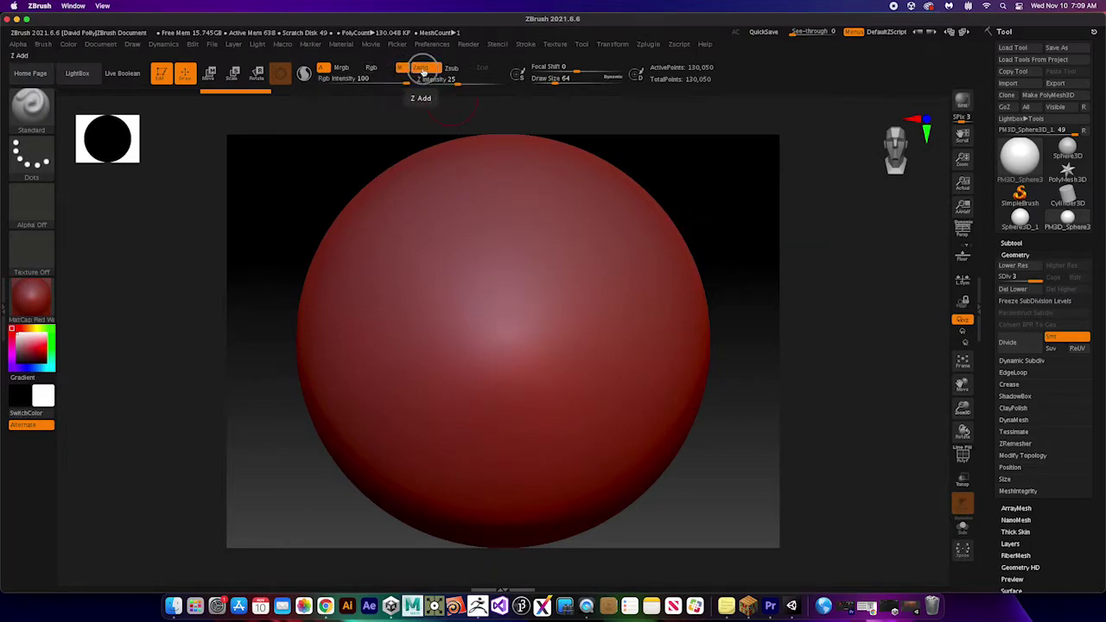
left_click(420, 67)
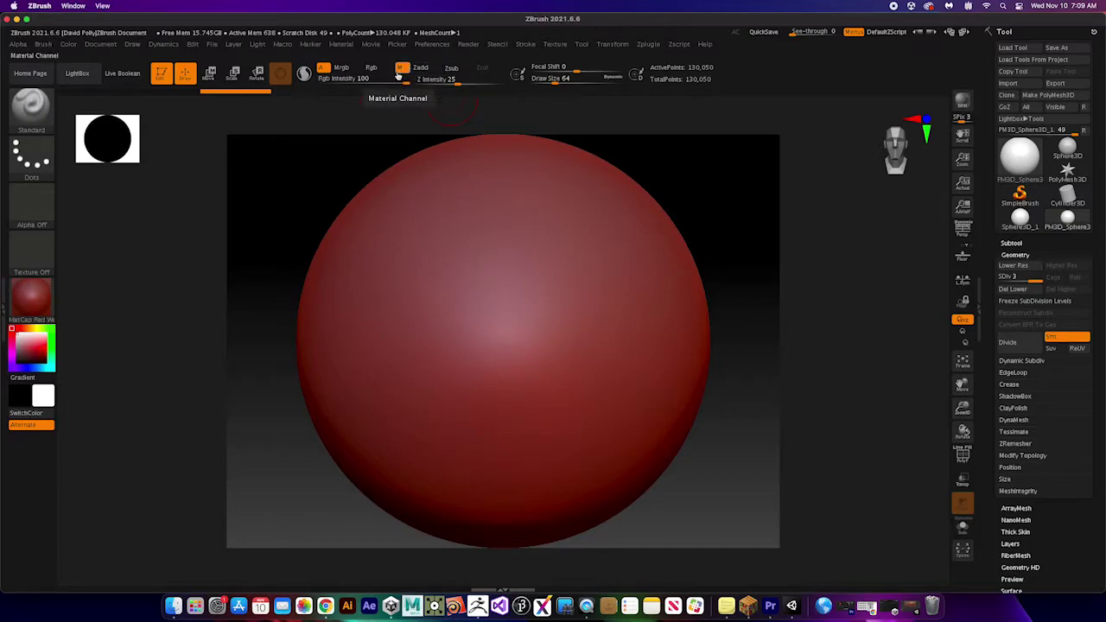
left_click(30, 304)
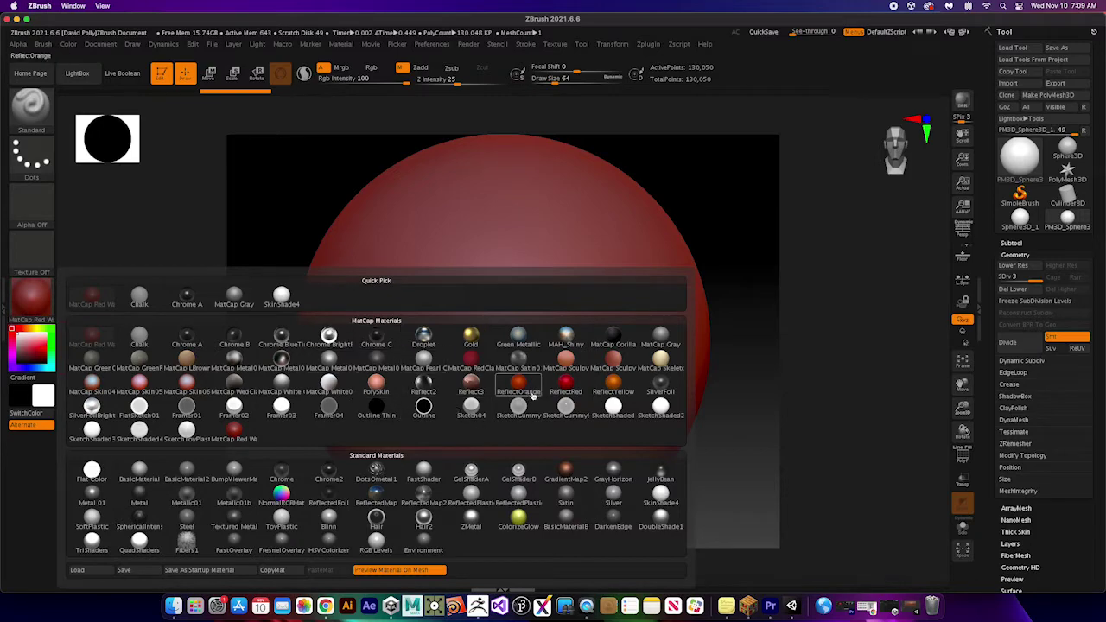
mouse_move(370, 406)
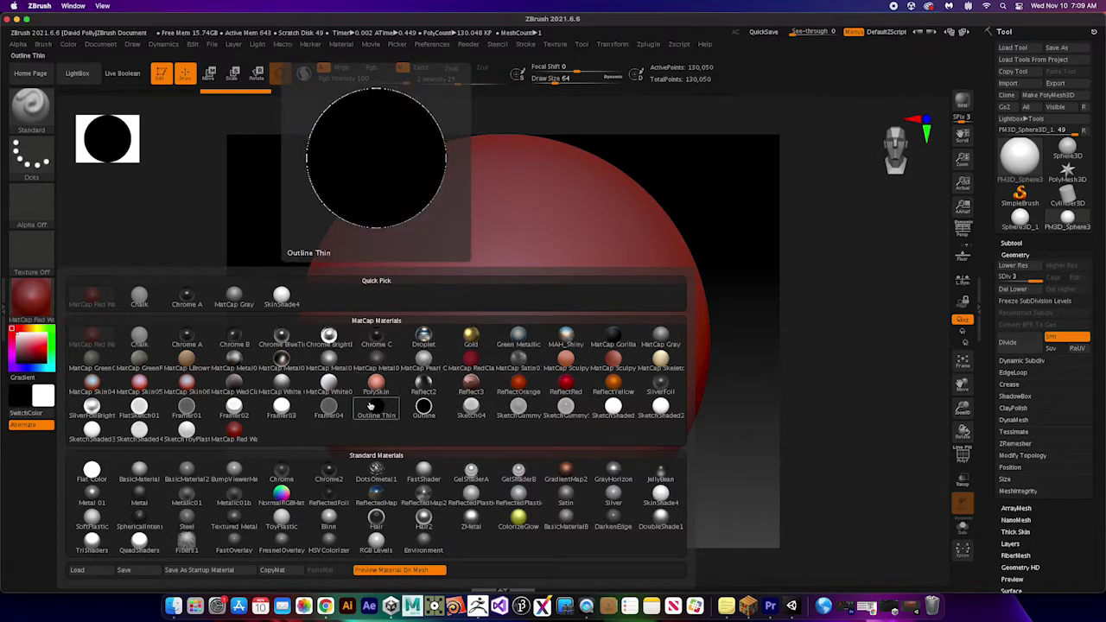
left_click(567, 387)
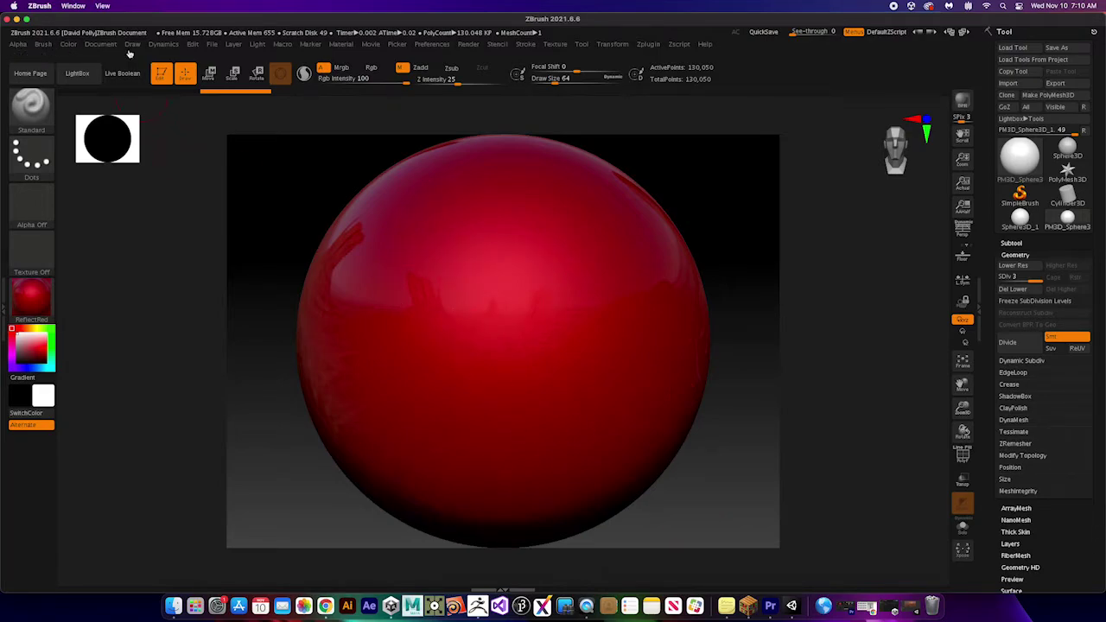
left_click(69, 44)
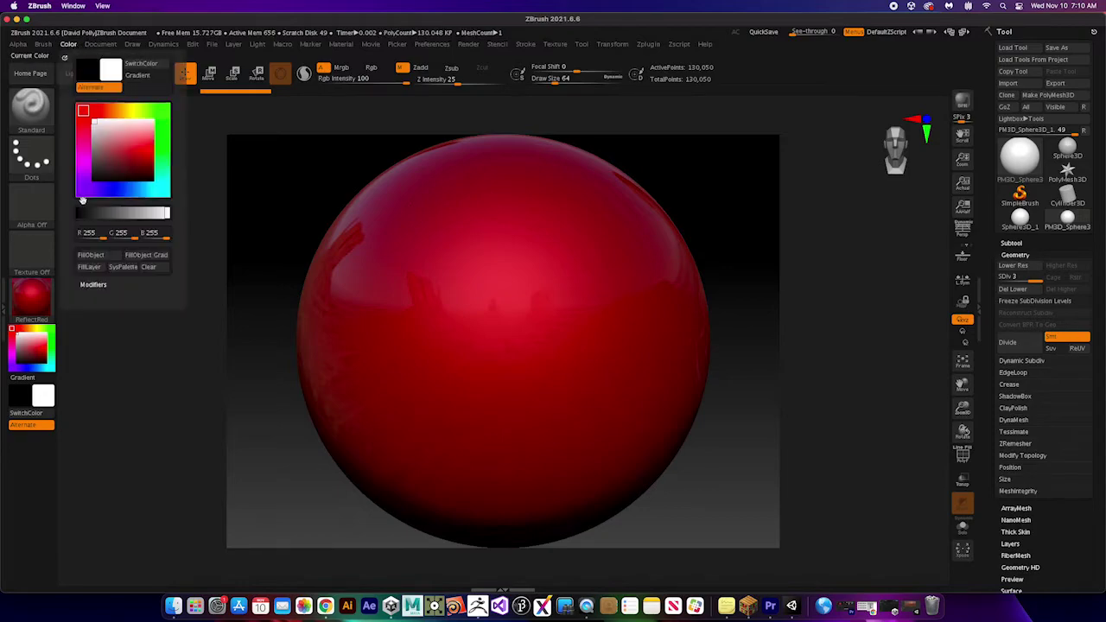
left_click(99, 258)
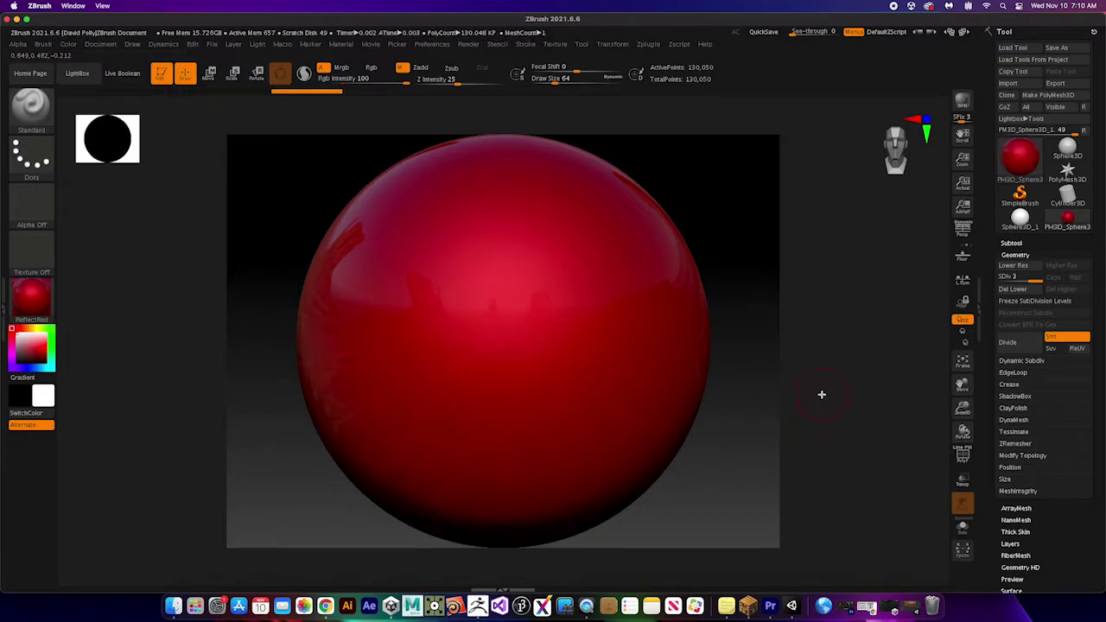
- Show the sphere's subtool list and dismiss the Creative Cloud update notification
left_click(1010, 243)
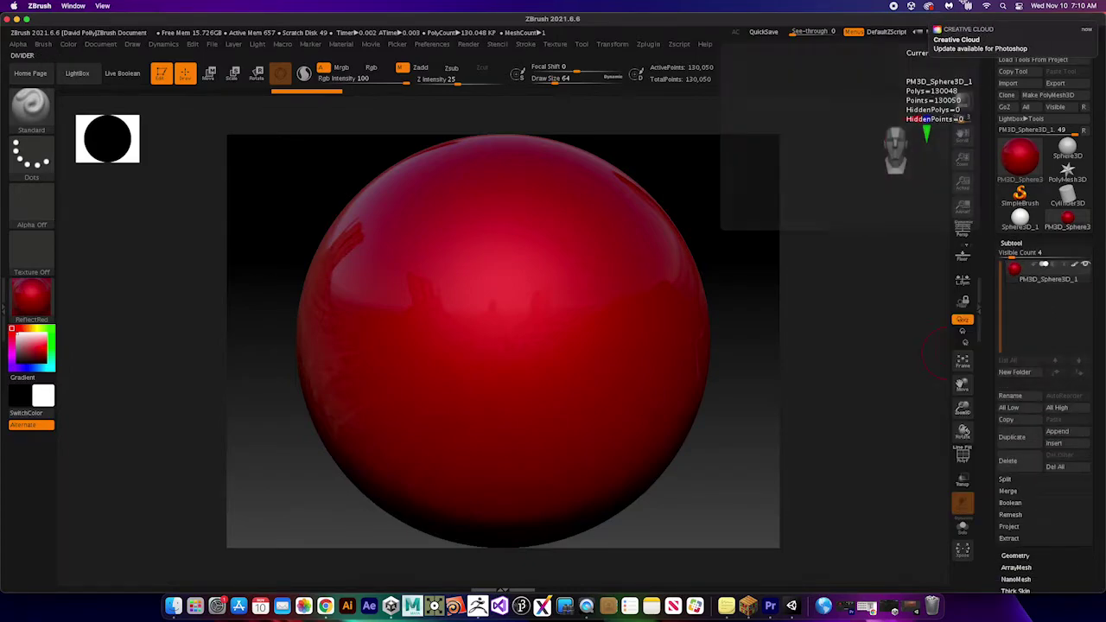
mouse_move(965, 33)
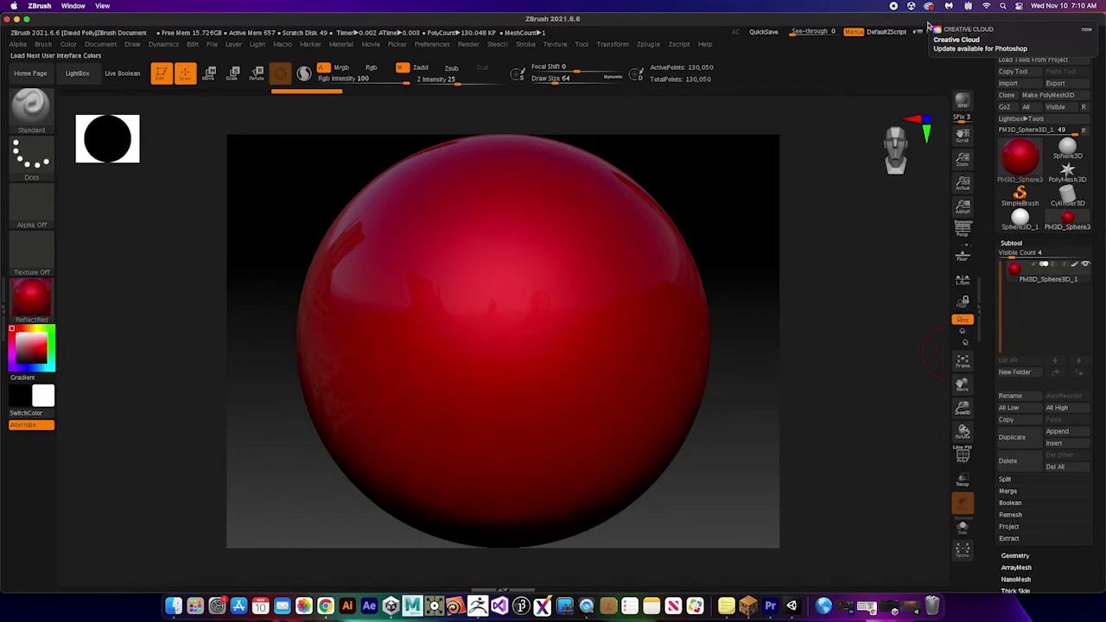
left_click(931, 24)
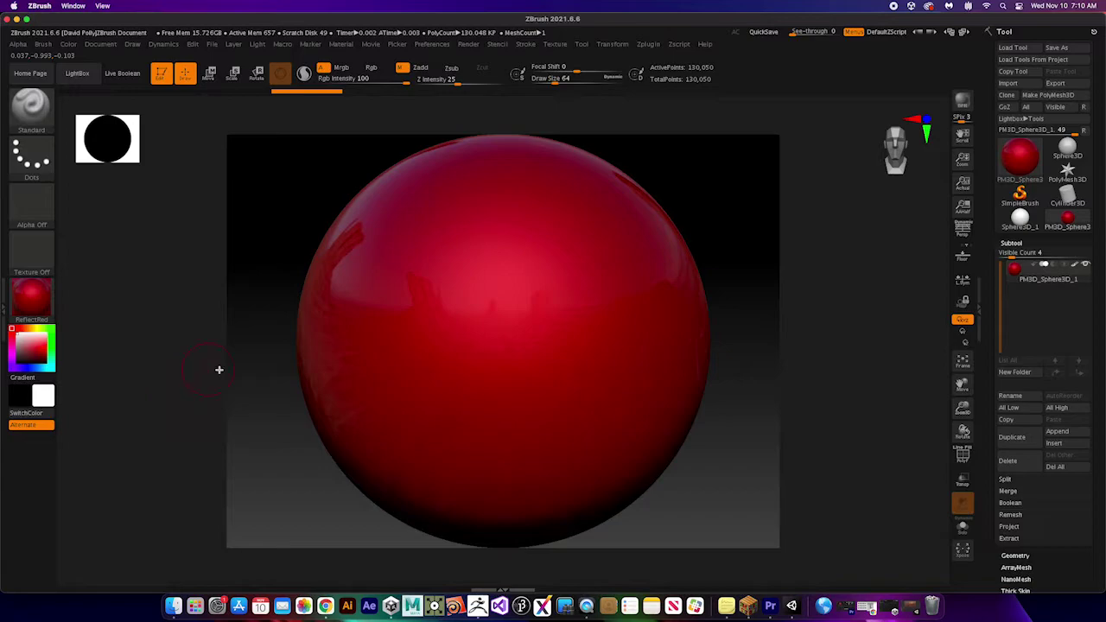
- Switch the Standard brush to paint colour only with Rgb, and choose a green colour
left_click(371, 67)
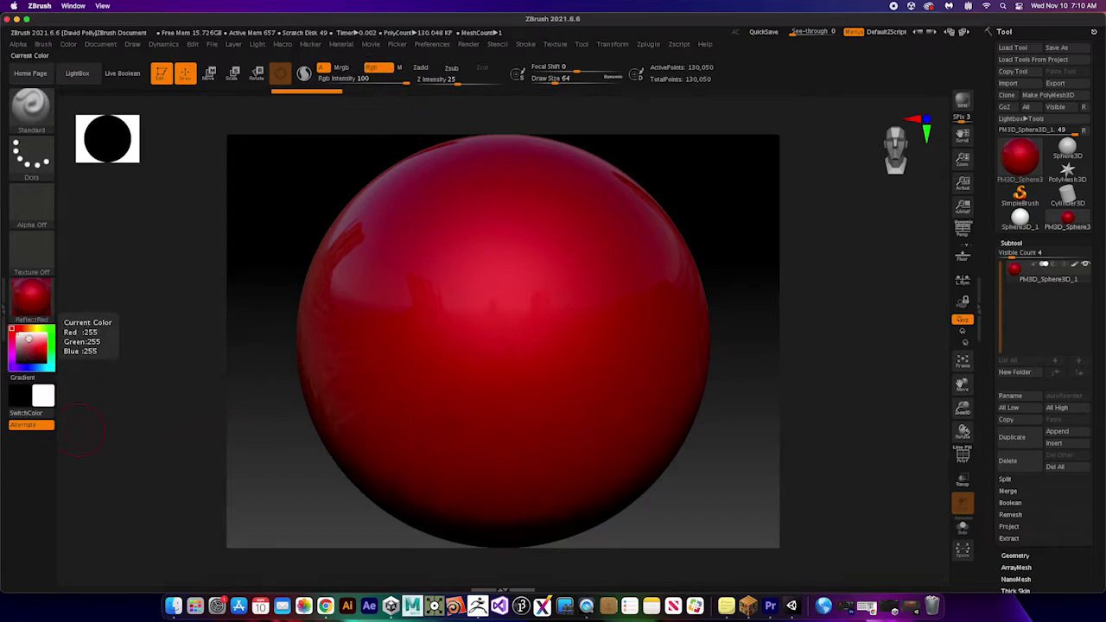
mouse_move(35, 354)
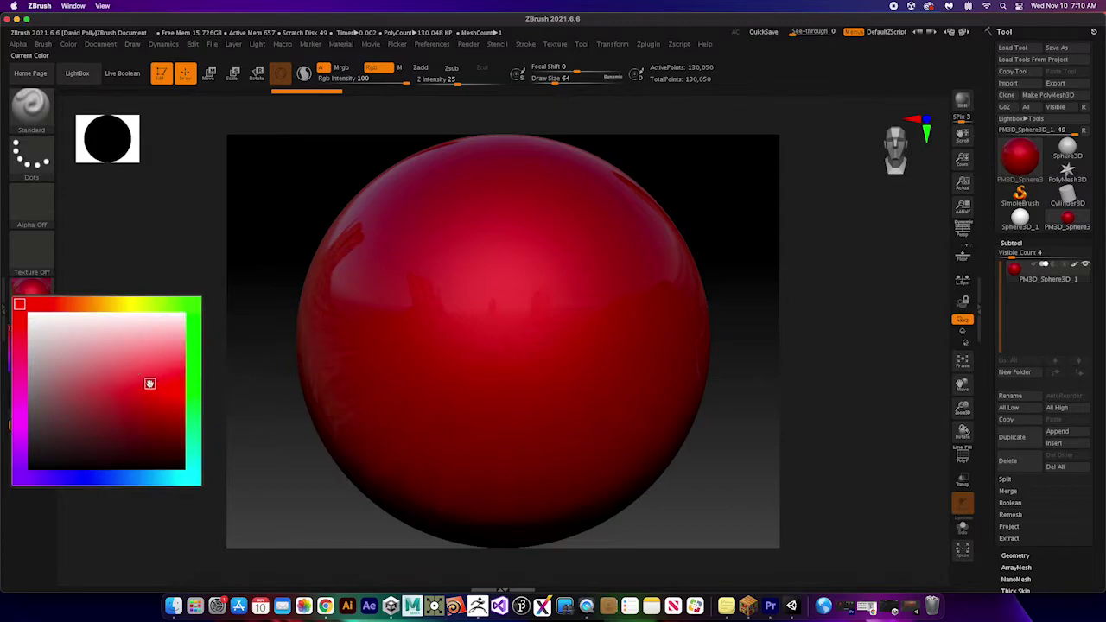
left_click(194, 349)
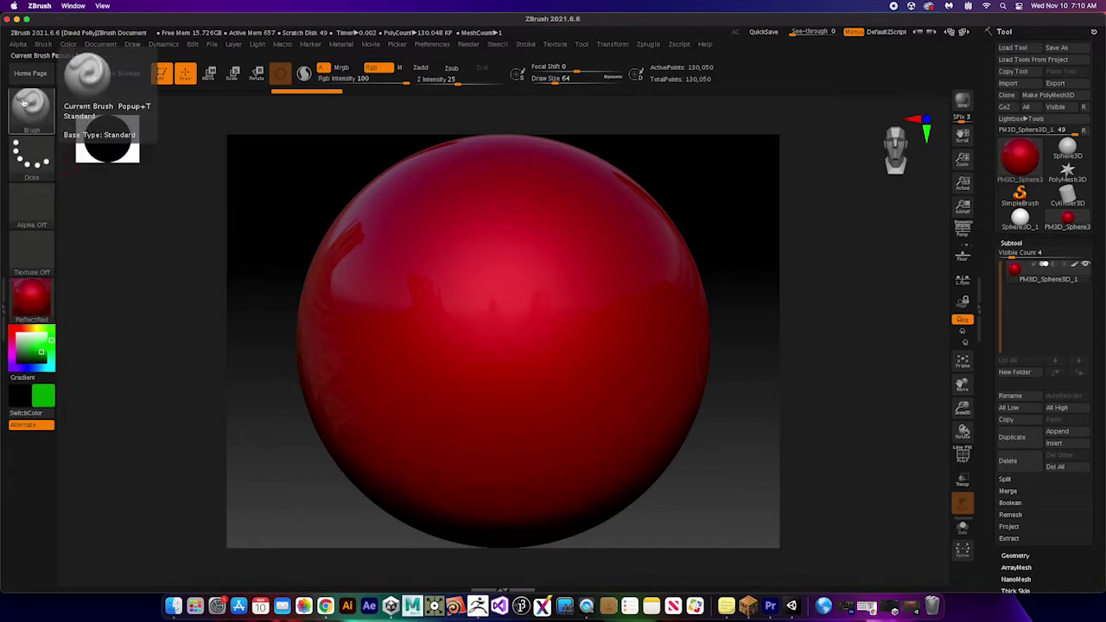
- Give the Standard brush the Color Spray stroke and Alpha 07
left_click(31, 156)
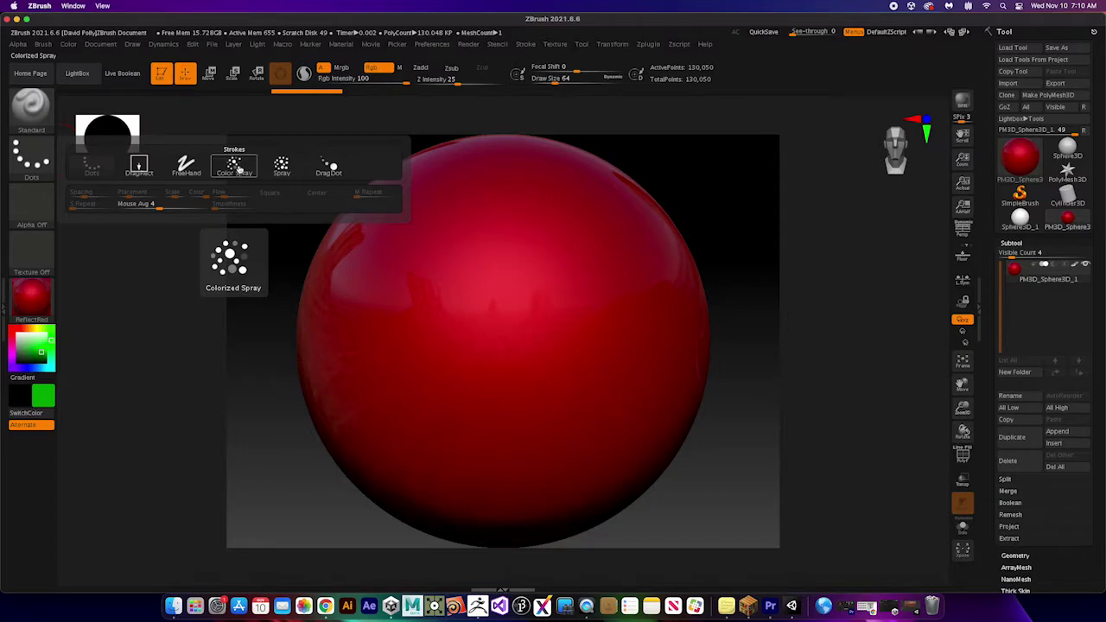
left_click(234, 166)
left_click(52, 205)
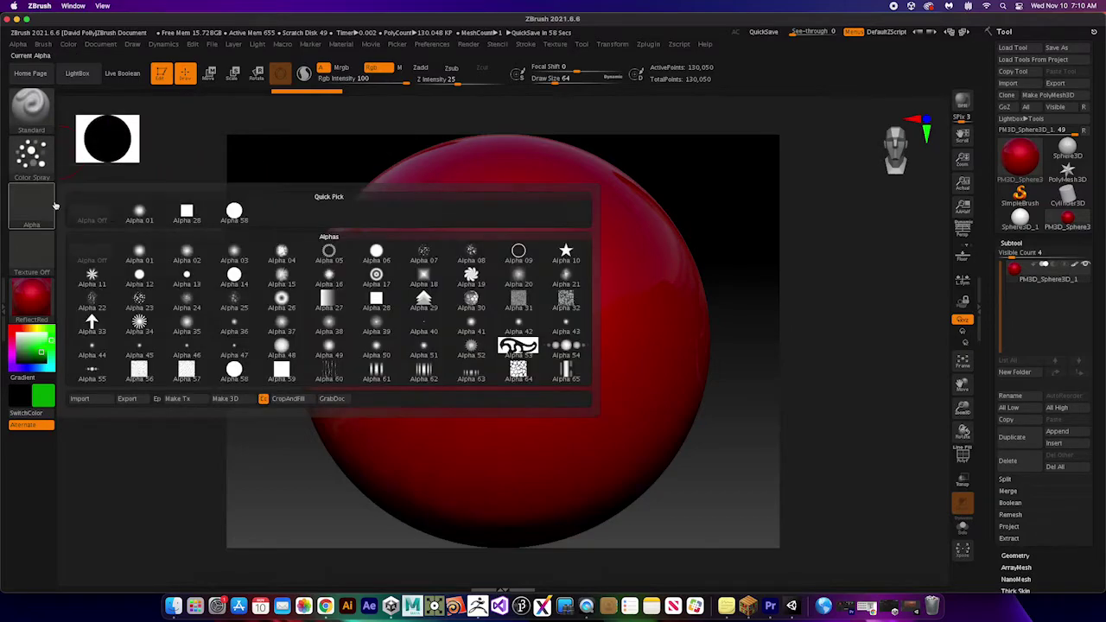
mouse_move(450, 257)
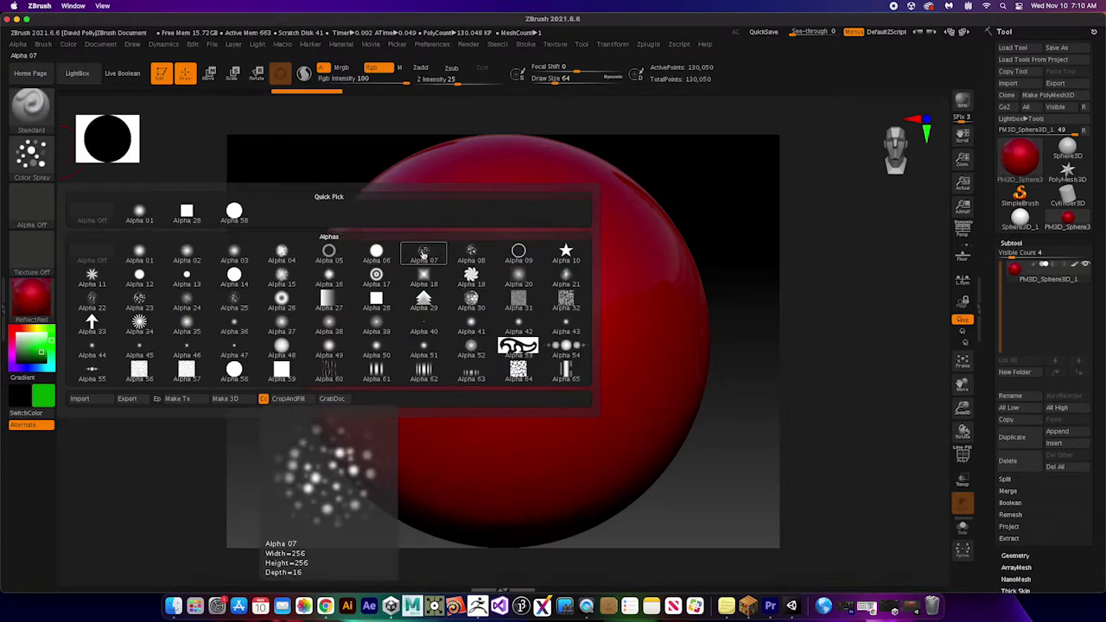
left_click(432, 256)
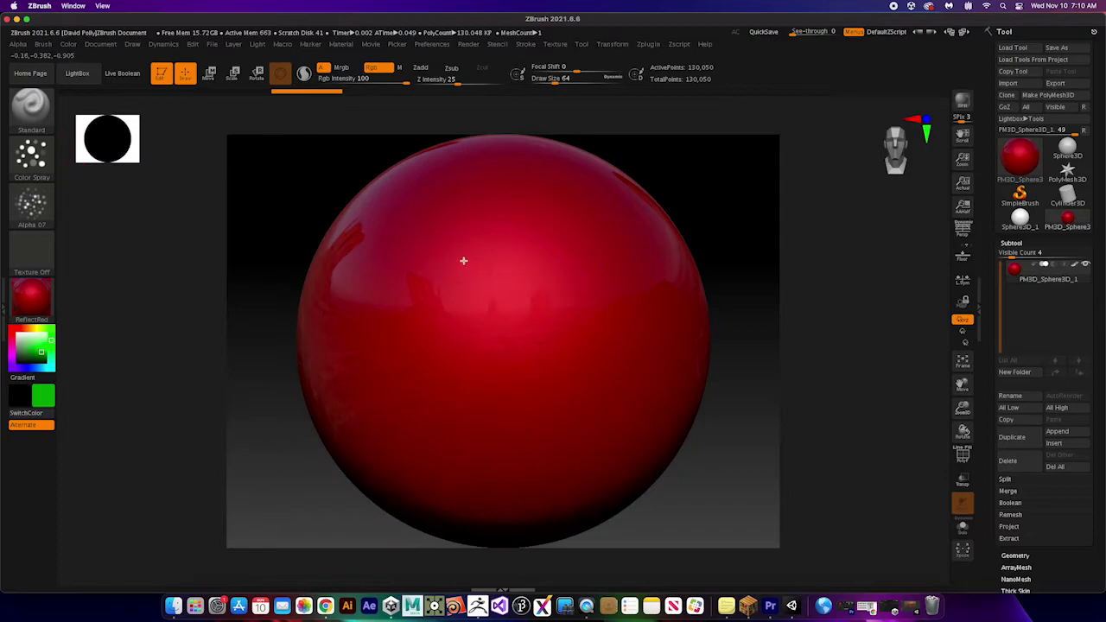
- Spray speckled green patches over the front and side of the sphere, and paint a freehand mask across its upper area
mouse_move(463, 260)
left_mouse_down()
mouse_move(437, 313)
mouse_move(437, 355)
mouse_move(412, 279)
mouse_move(374, 253)
mouse_move(386, 240)
mouse_move(388, 380)
left_mouse_up()
mouse_move(388, 380)
right_mouse_down()
mouse_move(444, 419)
mouse_move(478, 349)
right_mouse_up()
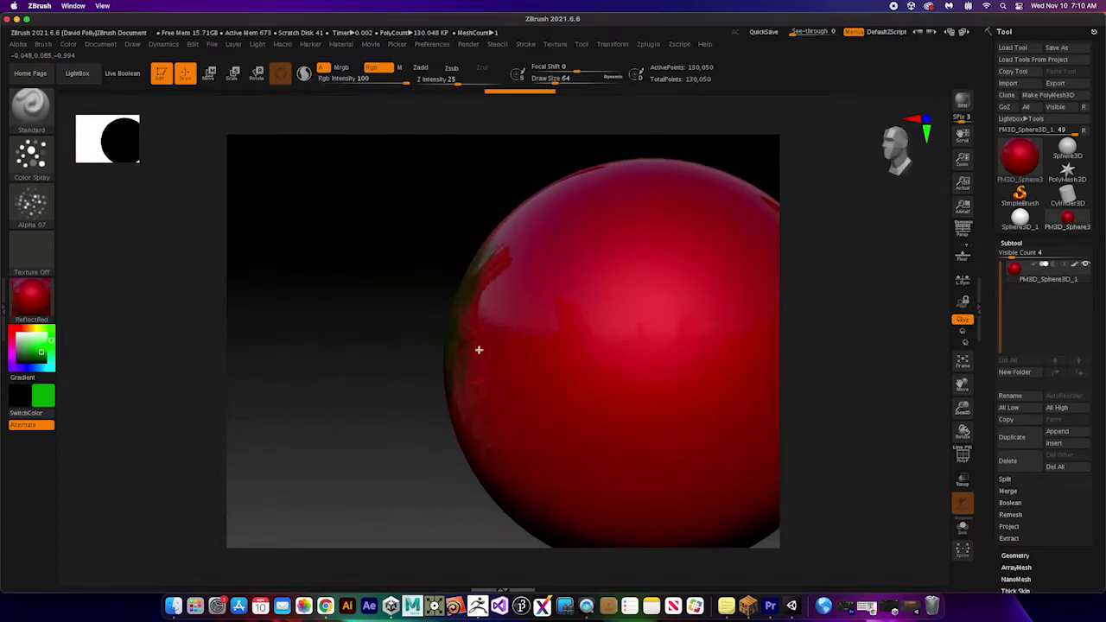
left_click_drag(476, 317, 504, 430)
left_click_drag(531, 284, 526, 401)
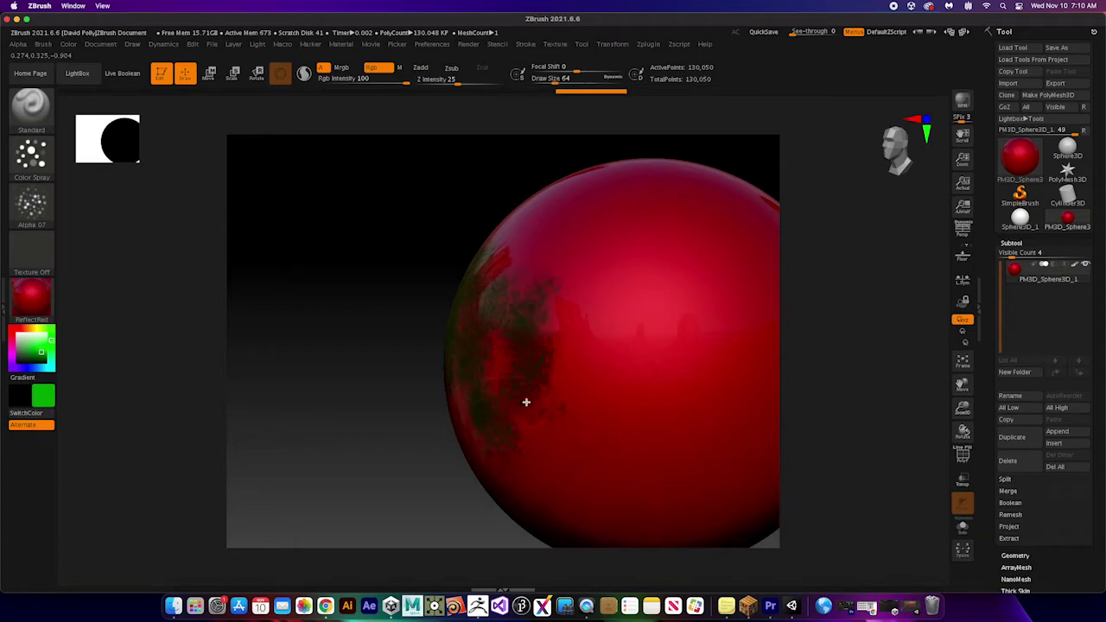
right_click_drag(526, 401, 514, 363)
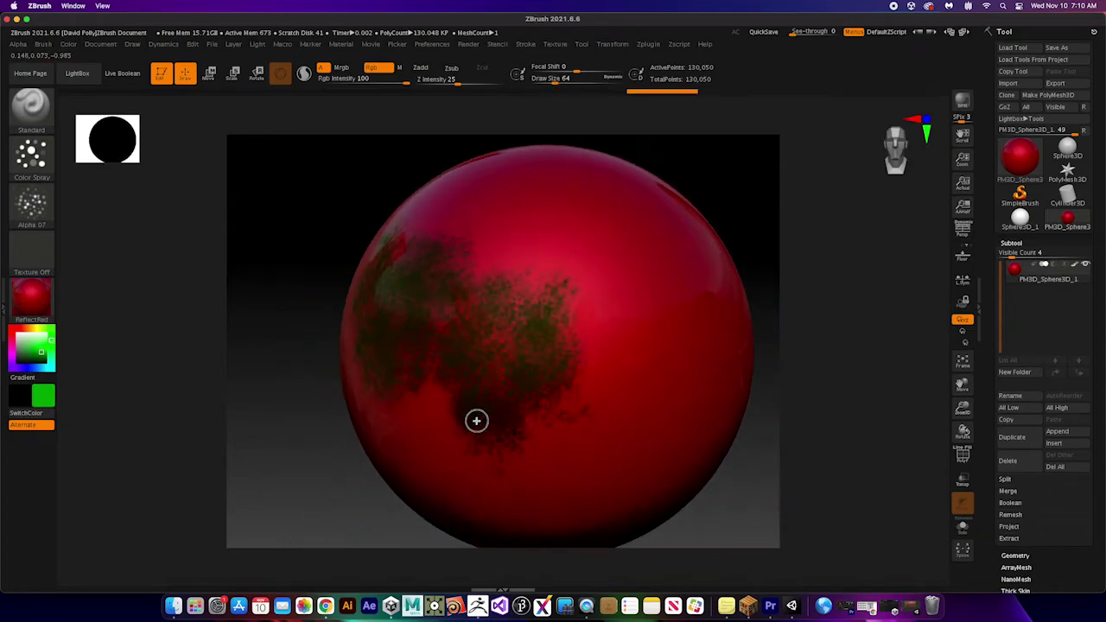
mouse_move(437, 392)
left_mouse_down()
mouse_move(446, 450)
mouse_move(526, 478)
left_mouse_up()
left_click_drag(538, 412, 570, 495)
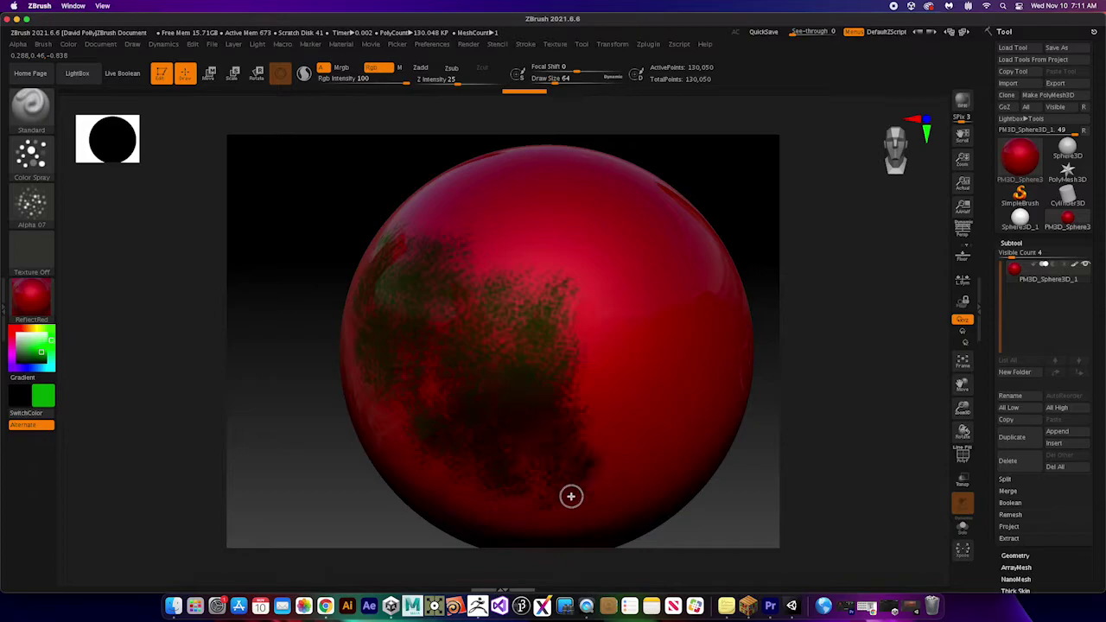
mouse_move(447, 250)
left_mouse_down()
mouse_move(479, 248)
mouse_move(513, 254)
left_mouse_up()
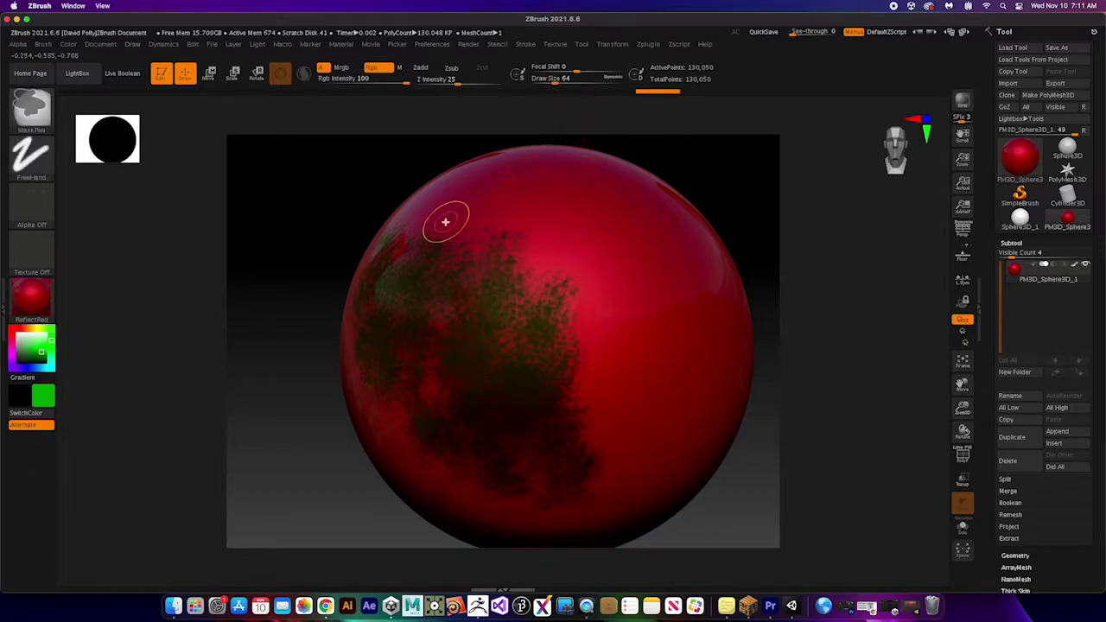
mouse_move(436, 218)
left_mouse_down("ctrl")
mouse_move(511, 249)
mouse_move(560, 246)
mouse_move(601, 393)
mouse_move(651, 438)
mouse_move(639, 329)
mouse_move(592, 265)
mouse_move(609, 356)
mouse_move(638, 380)
mouse_move(627, 445)
mouse_move(629, 331)
mouse_move(638, 380)
mouse_move(618, 409)
mouse_move(600, 318)
mouse_move(556, 249)
mouse_move(511, 244)
mouse_move(423, 197)
mouse_move(480, 206)
mouse_move(520, 253)
mouse_move(574, 220)
mouse_move(504, 200)
mouse_move(527, 206)
mouse_move(548, 171)
mouse_move(559, 195)
mouse_move(593, 211)
mouse_move(503, 164)
mouse_move(400, 220)
mouse_move(460, 295)
mouse_move(512, 304)
mouse_move(545, 290)
mouse_move(542, 391)
mouse_move(560, 469)
mouse_move(645, 498)
mouse_move(678, 444)
mouse_move(666, 346)
mouse_move(602, 246)
mouse_move(601, 203)
mouse_move(667, 228)
mouse_move(696, 309)
left_mouse_up("ctrl")
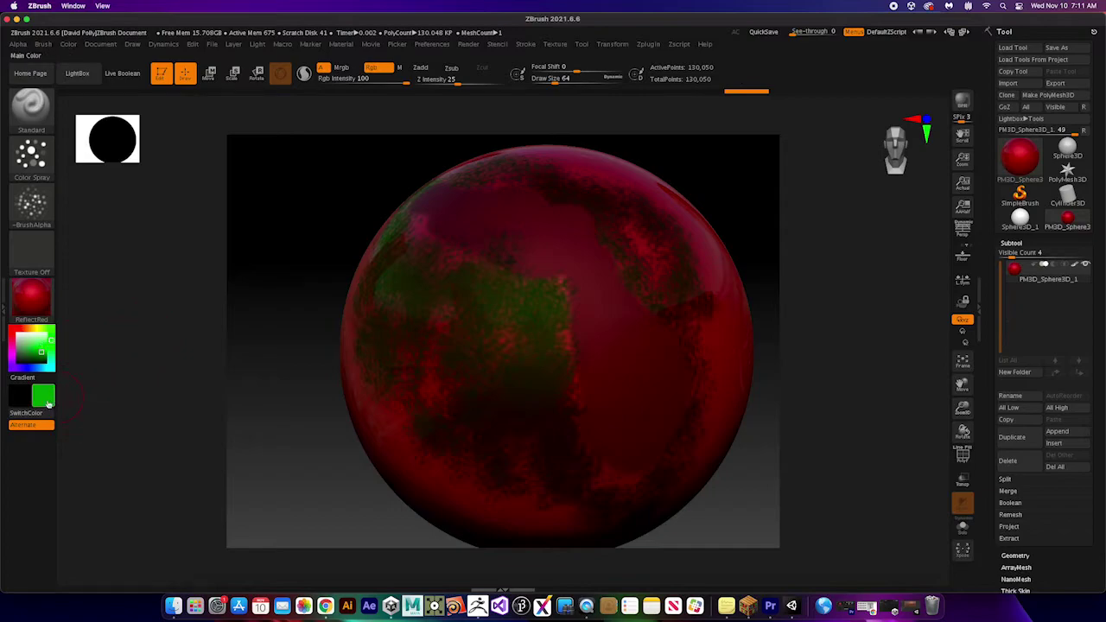
- Change the paint colour to magenta and spray it over the green patch on the sphere's front
mouse_move(35, 363)
left_click(19, 425)
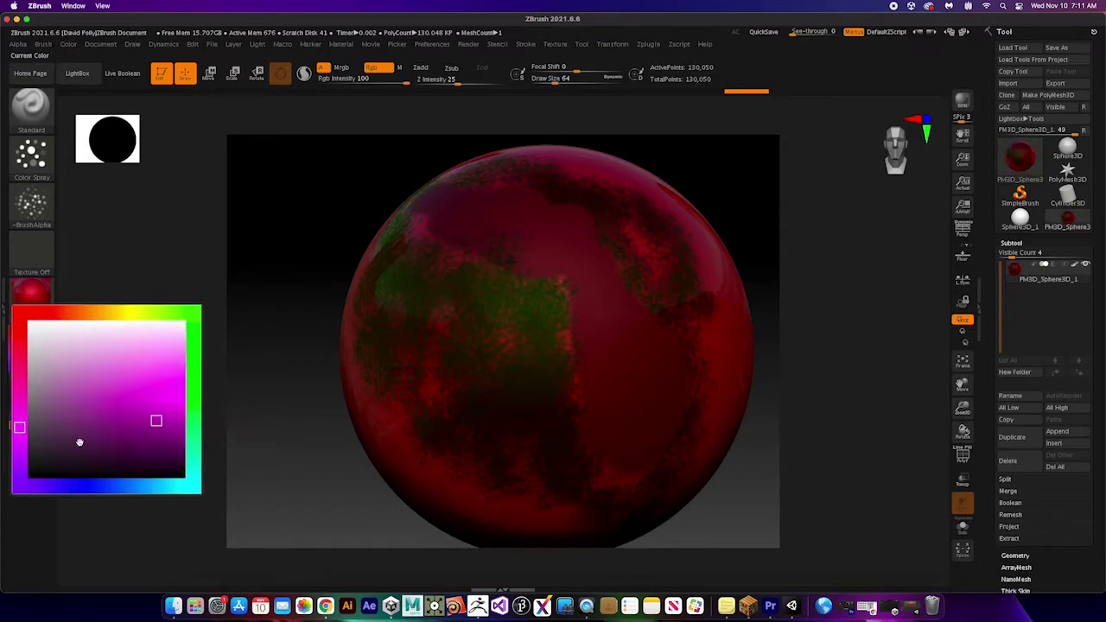
left_click(167, 403)
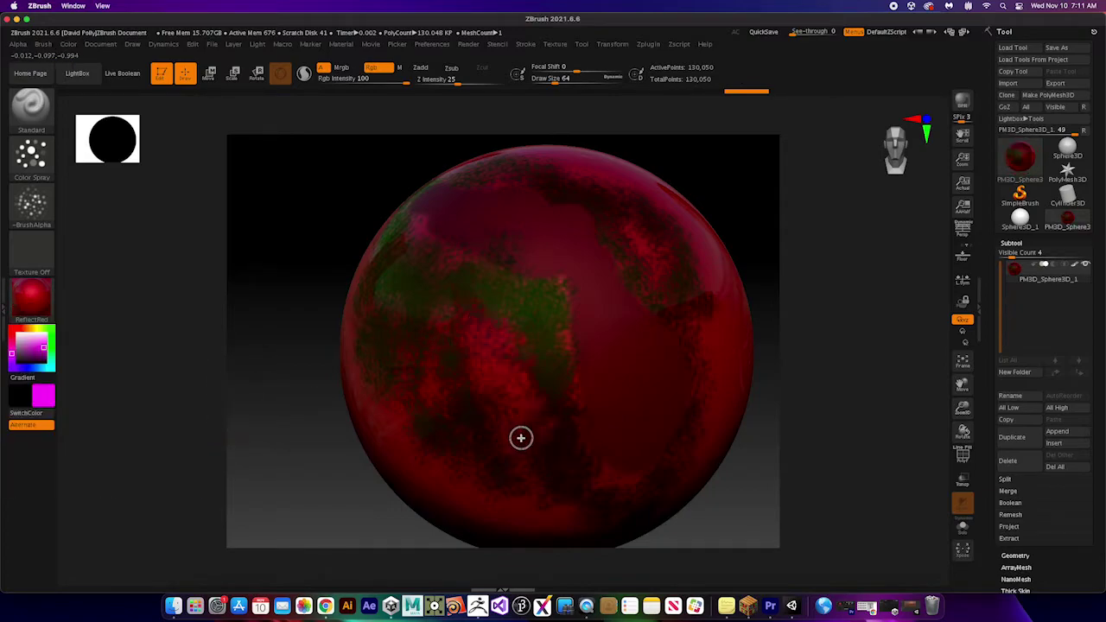
mouse_move(515, 346)
left_mouse_down()
mouse_move(384, 226)
mouse_move(413, 231)
mouse_move(504, 295)
mouse_move(531, 285)
mouse_move(558, 323)
mouse_move(566, 381)
left_mouse_up()
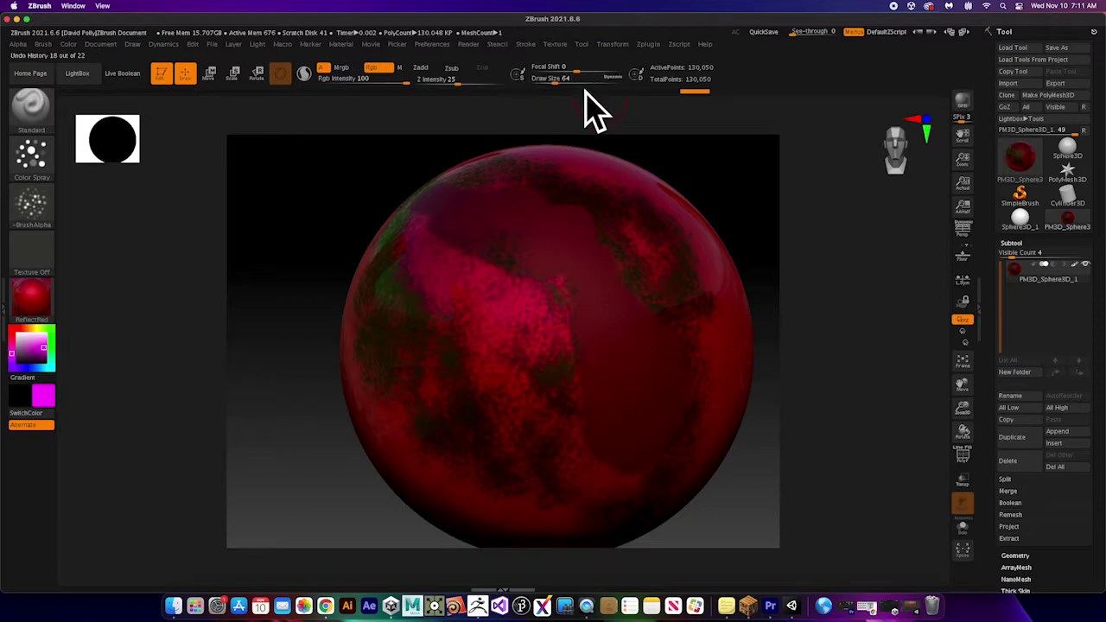
- Set the Standard brush's stroke back to Dots and turn its alpha off
left_click(31, 156)
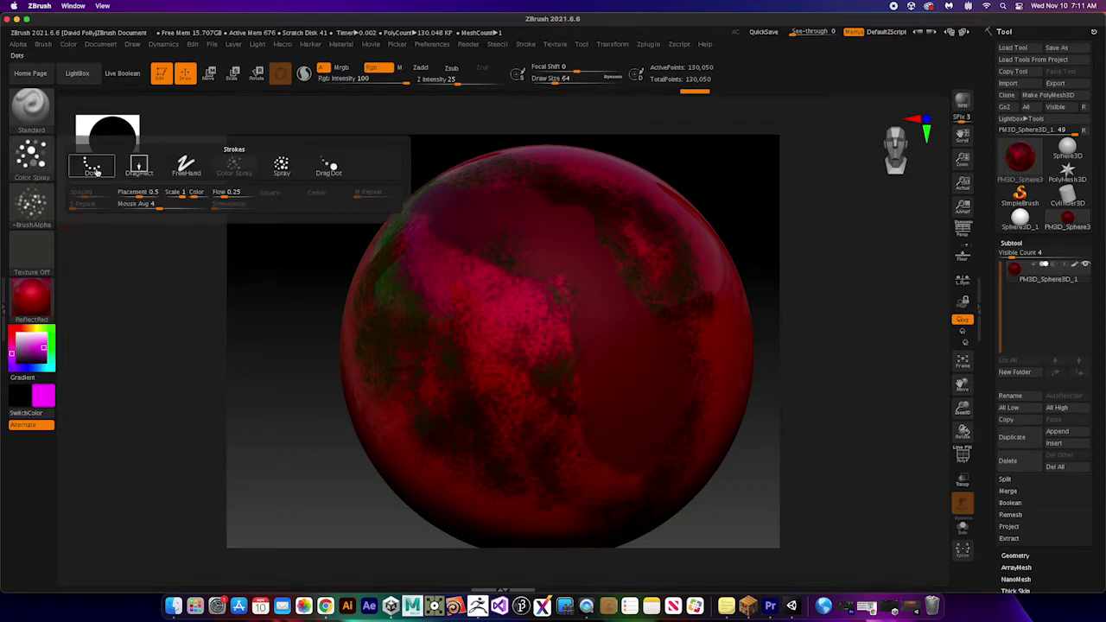
left_click(90, 166)
left_click(32, 214)
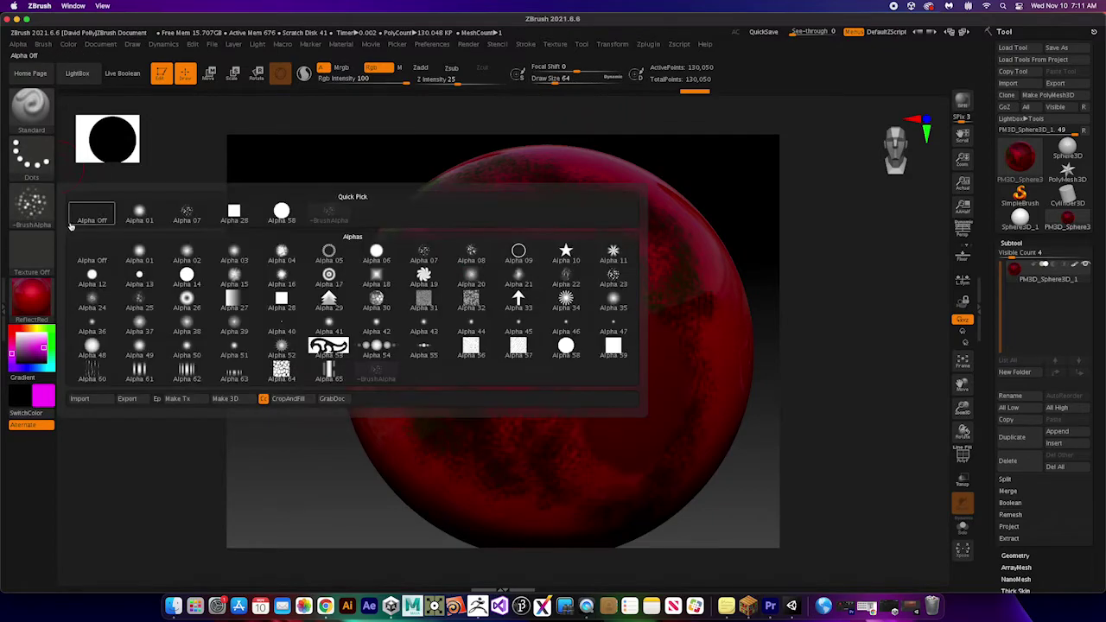
left_click(92, 246)
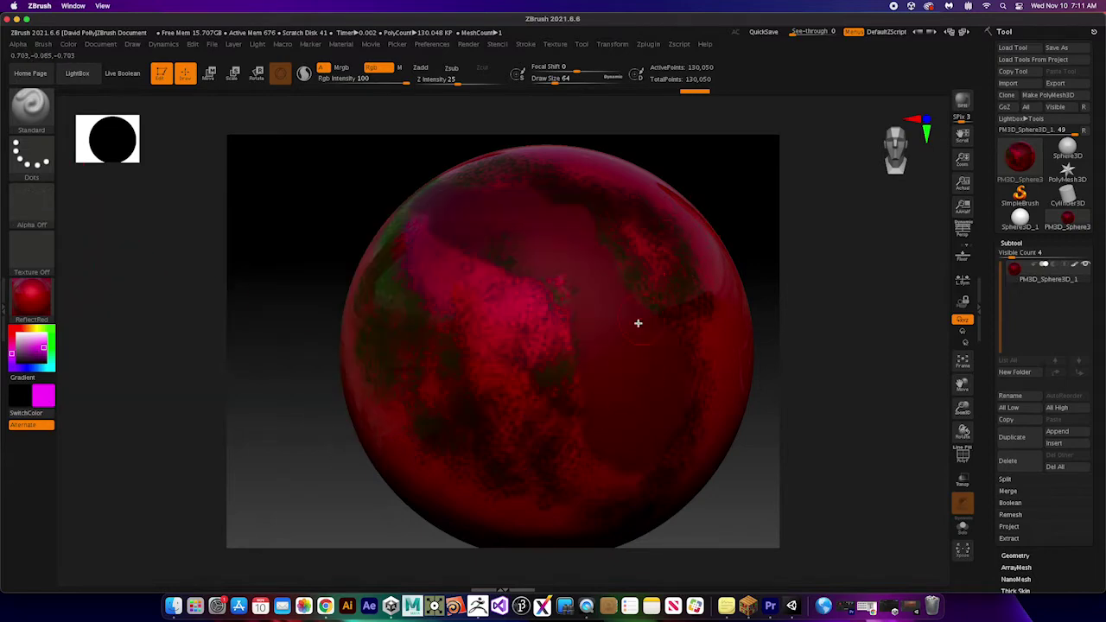
- Paint smooth magenta strokes over the speckled patches on the front and side of the sphere
mouse_move(504, 342)
left_mouse_down()
mouse_move(532, 414)
mouse_move(487, 384)
mouse_move(468, 337)
mouse_move(538, 448)
mouse_move(420, 309)
mouse_move(472, 402)
left_mouse_up()
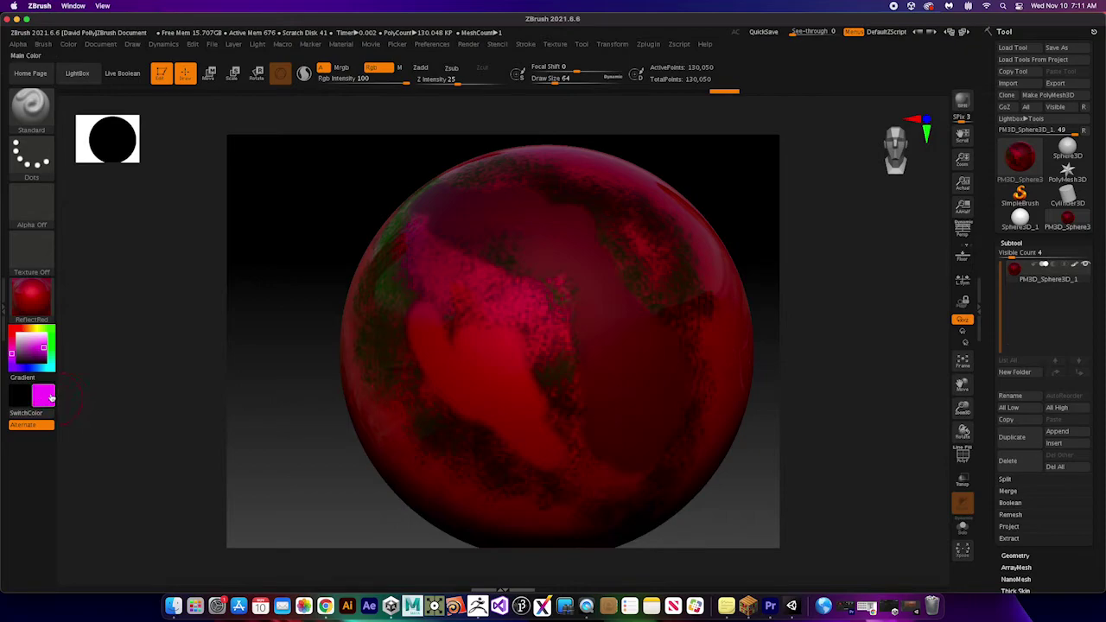
mouse_move(467, 314)
left_mouse_down()
mouse_move(422, 277)
mouse_move(493, 352)
mouse_move(402, 295)
mouse_move(396, 306)
mouse_move(426, 359)
left_mouse_up()
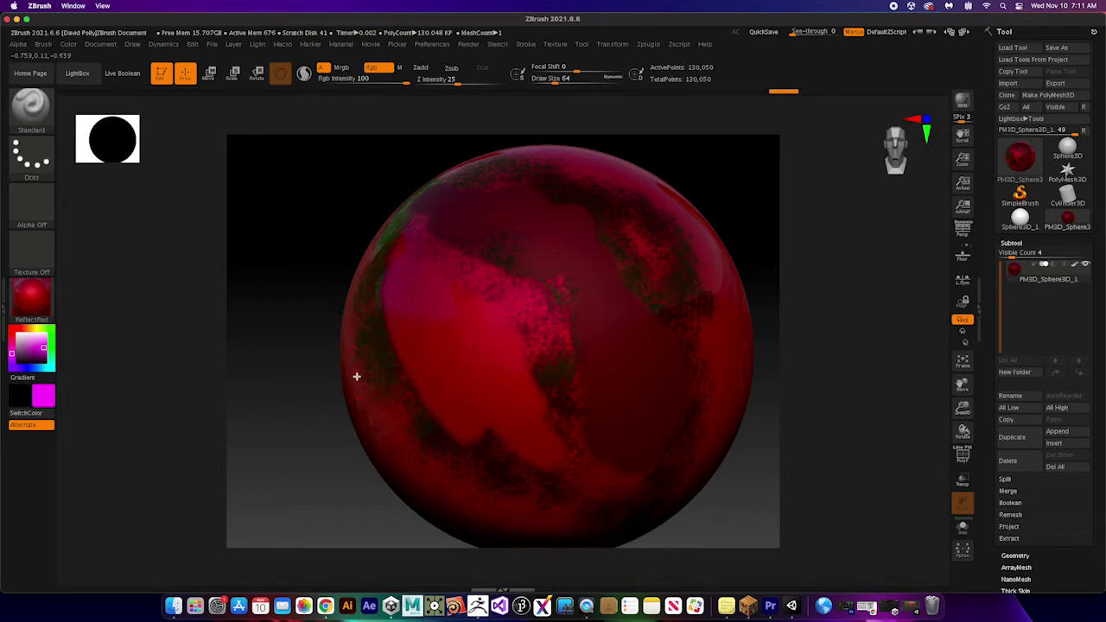
right_click_drag(355, 375, 458, 415)
mouse_move(458, 414)
left_mouse_down()
mouse_move(360, 282)
mouse_move(414, 390)
mouse_move(399, 367)
mouse_move(357, 241)
mouse_move(342, 324)
mouse_move(426, 435)
left_mouse_up()
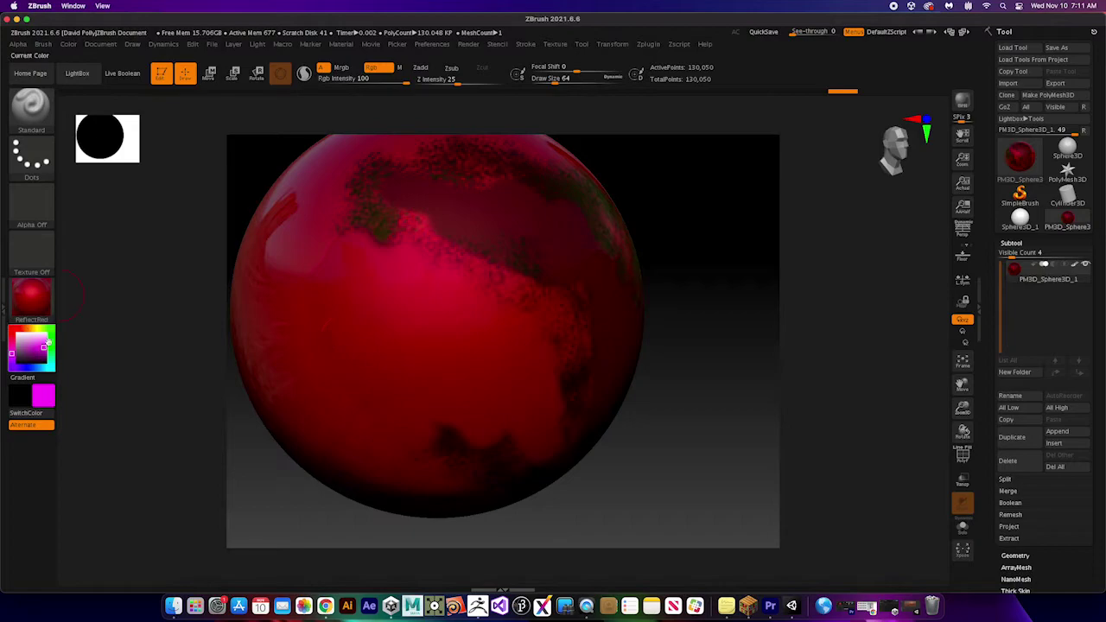
- Set the paint colour to light blue and fill the sphere's unmasked surface with a white MatCap, using only the material channel
left_click(40, 369)
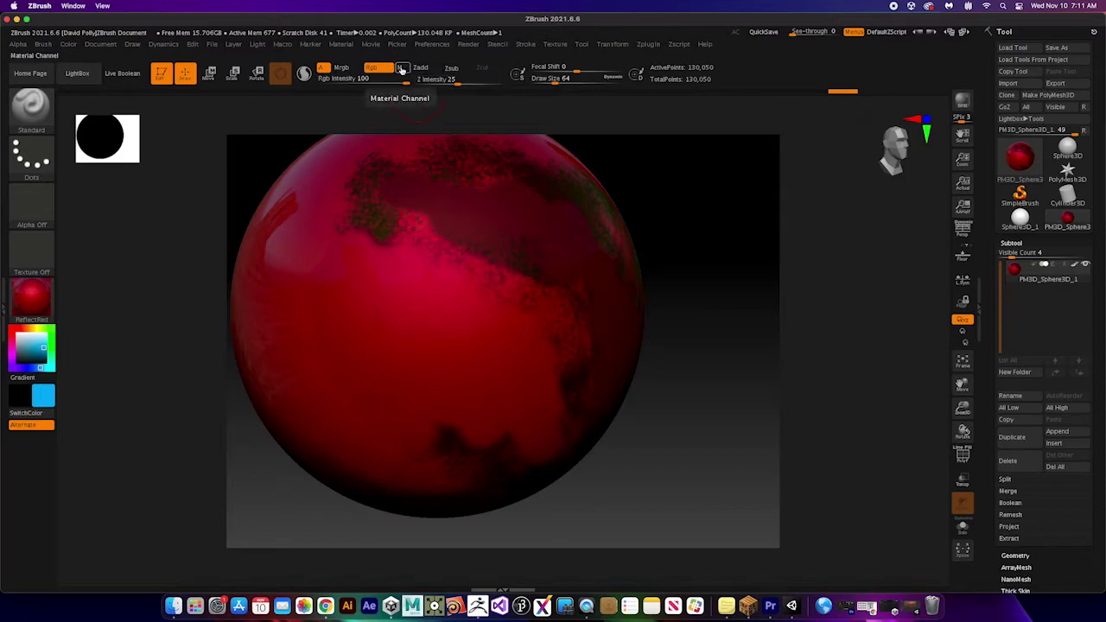
left_click(31, 297)
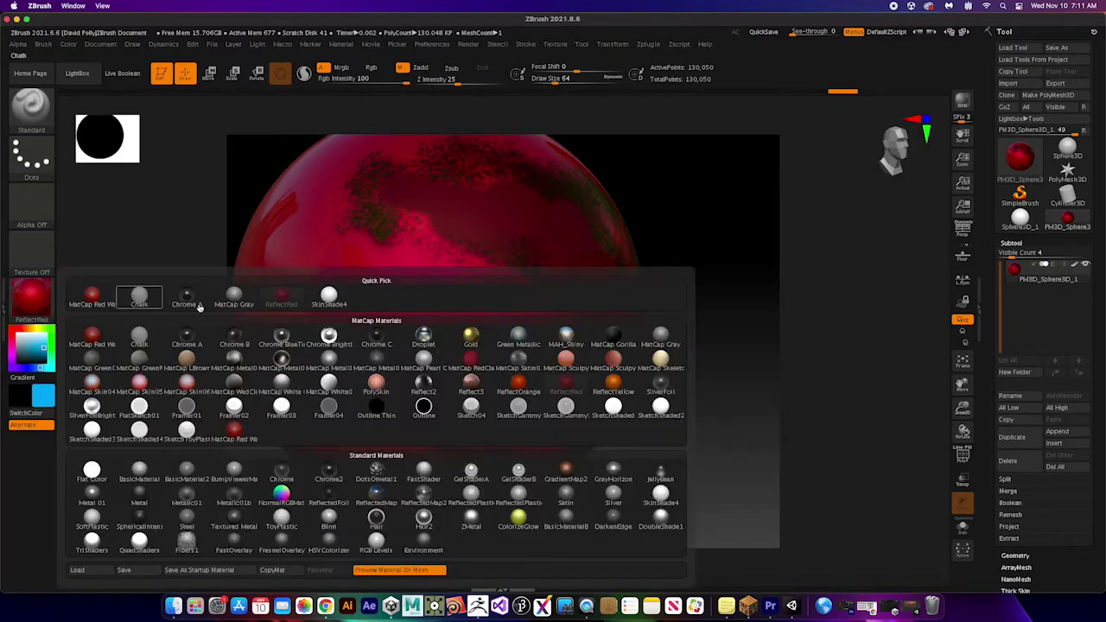
left_click(334, 385)
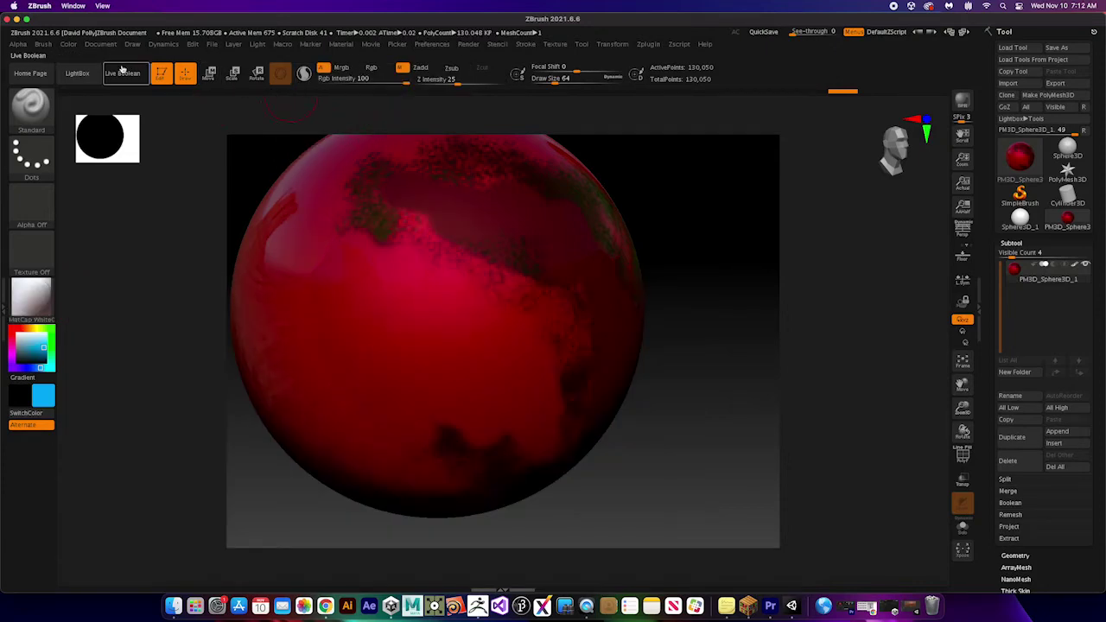
left_click(69, 44)
left_click(89, 258)
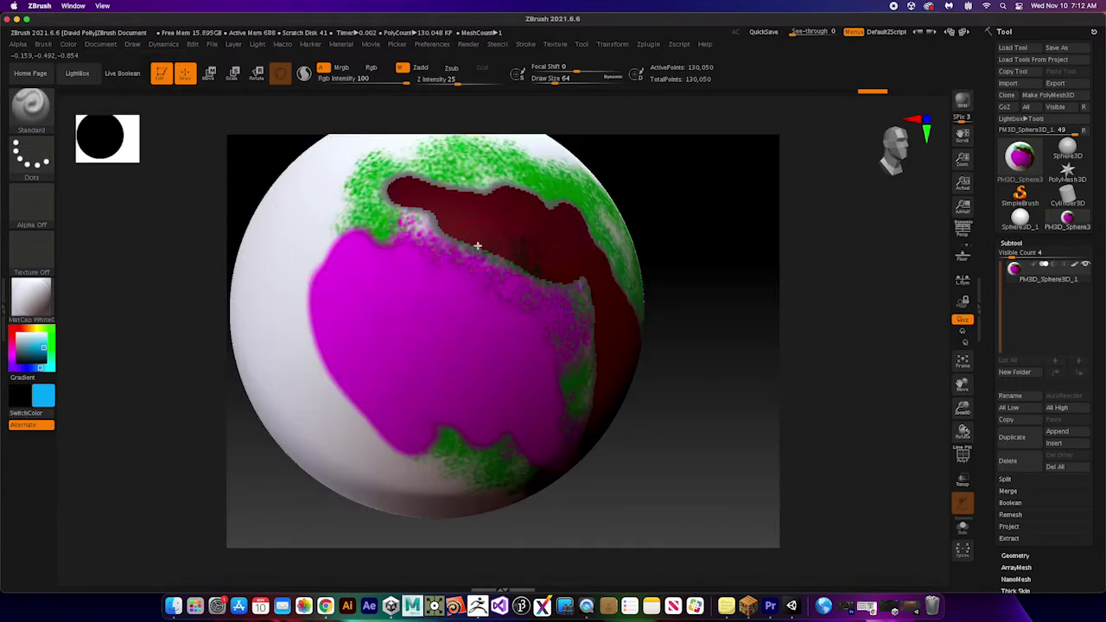
- Switch the brush to paint colour only, and paint light blue strokes over the green speckles beside the masked area
mouse_move(607, 362)
right_mouse_down()
mouse_move(572, 362)
mouse_move(600, 234)
right_mouse_up()
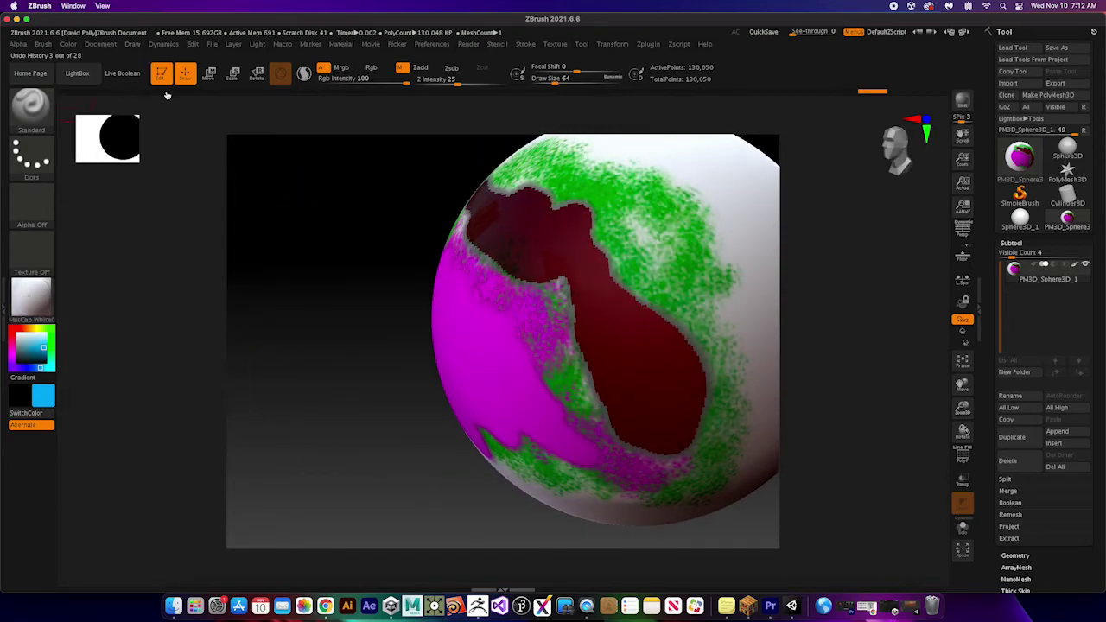
left_click(371, 67)
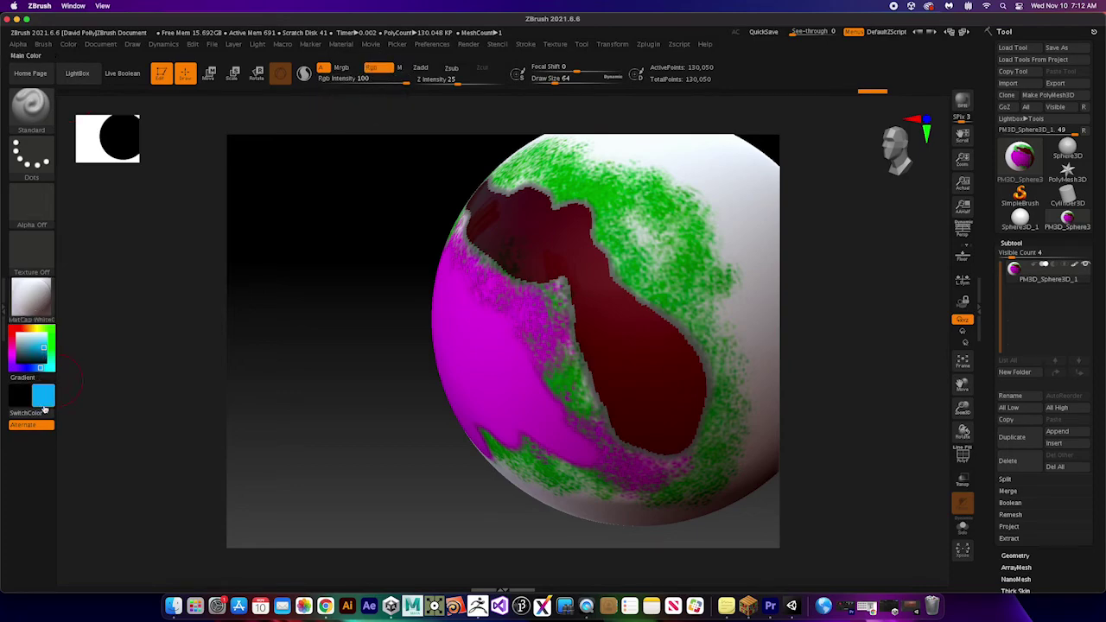
mouse_move(678, 194)
left_mouse_down()
mouse_move(730, 256)
mouse_move(714, 294)
mouse_move(618, 190)
mouse_move(612, 267)
left_mouse_up()
mouse_move(670, 326)
left_mouse_down()
mouse_move(710, 352)
mouse_move(722, 403)
left_mouse_up()
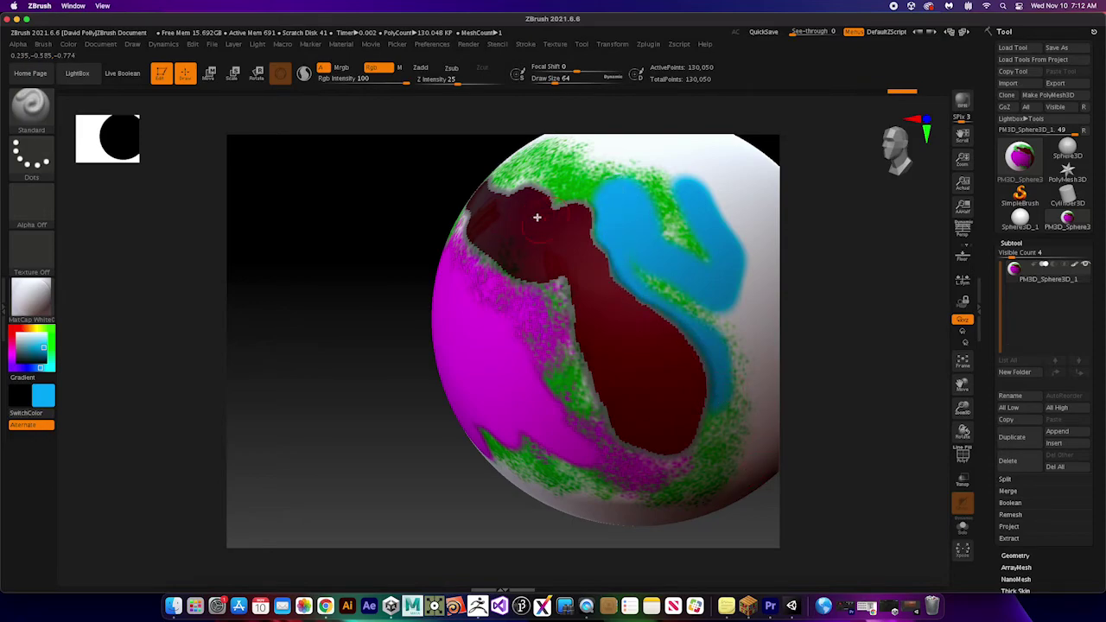
- Clear the mask and paint light blue strokes across the formerly masked red area and the magenta patch on the front
key("ctrl")
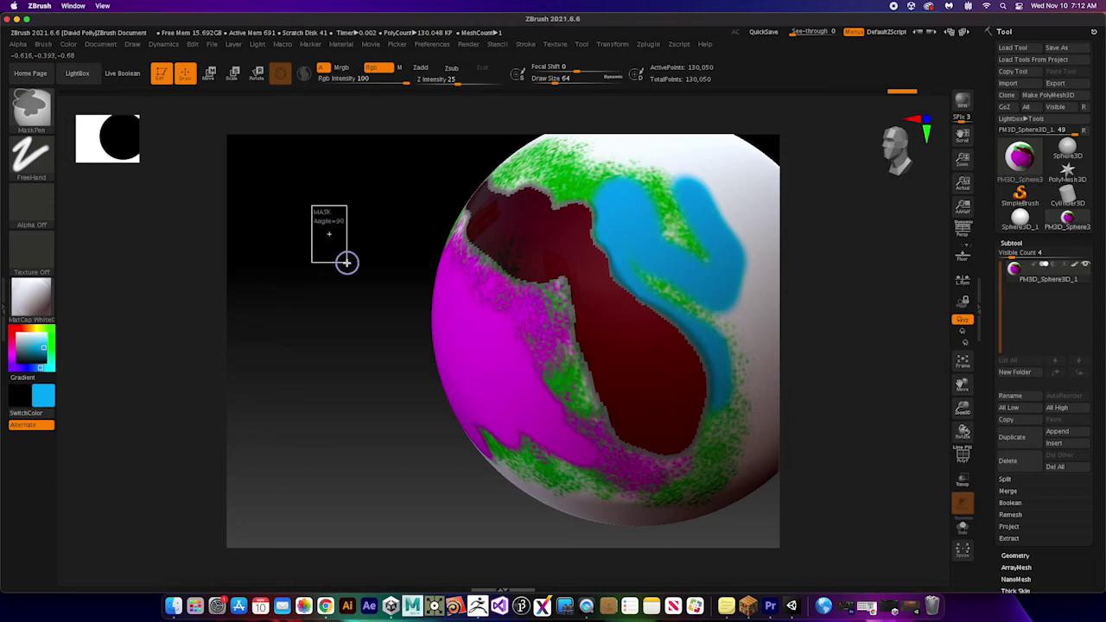
left_click_drag(346, 261, 346, 263, "ctrl")
mouse_move(567, 276)
left_mouse_down()
mouse_move(600, 301)
mouse_move(627, 280)
mouse_move(663, 314)
mouse_move(724, 443)
mouse_move(655, 466)
mouse_move(728, 341)
mouse_move(703, 382)
mouse_move(649, 347)
mouse_move(553, 363)
mouse_move(522, 252)
mouse_move(547, 249)
mouse_move(503, 274)
mouse_move(441, 200)
mouse_move(586, 202)
mouse_move(512, 247)
mouse_move(533, 212)
mouse_move(596, 203)
left_mouse_up()
mouse_move(596, 203)
right_mouse_down()
mouse_move(632, 307)
mouse_move(599, 284)
mouse_move(664, 329)
mouse_move(551, 300)
right_mouse_up()
mouse_move(551, 300)
left_mouse_down()
mouse_move(511, 467)
mouse_move(560, 417)
mouse_move(414, 251)
mouse_move(521, 438)
mouse_move(492, 370)
left_mouse_up()
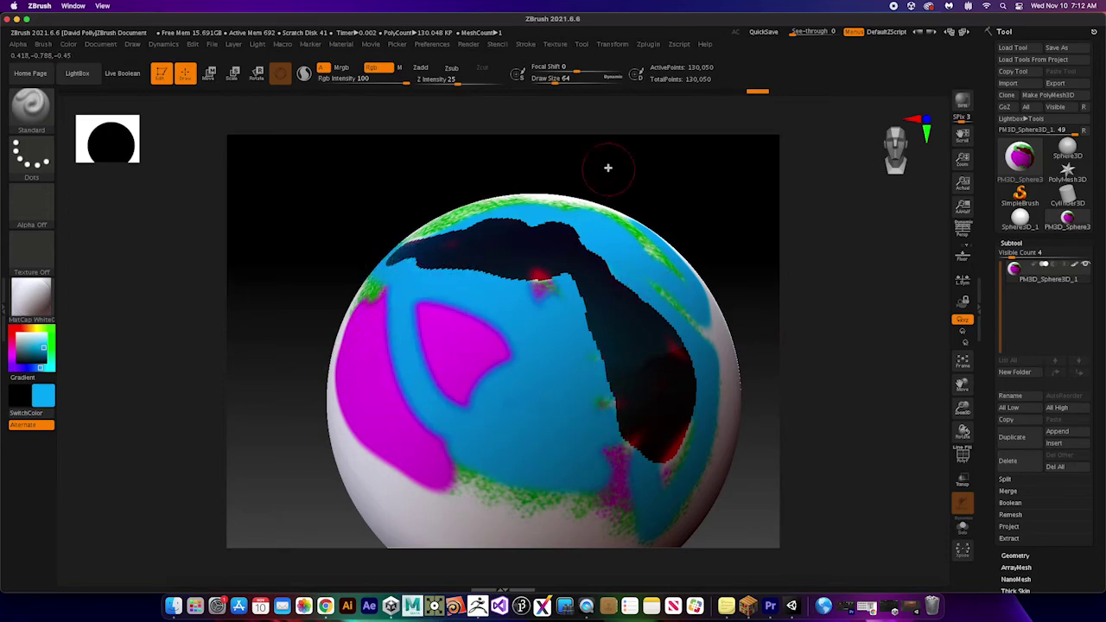
right_click_drag(508, 489, 481, 452)
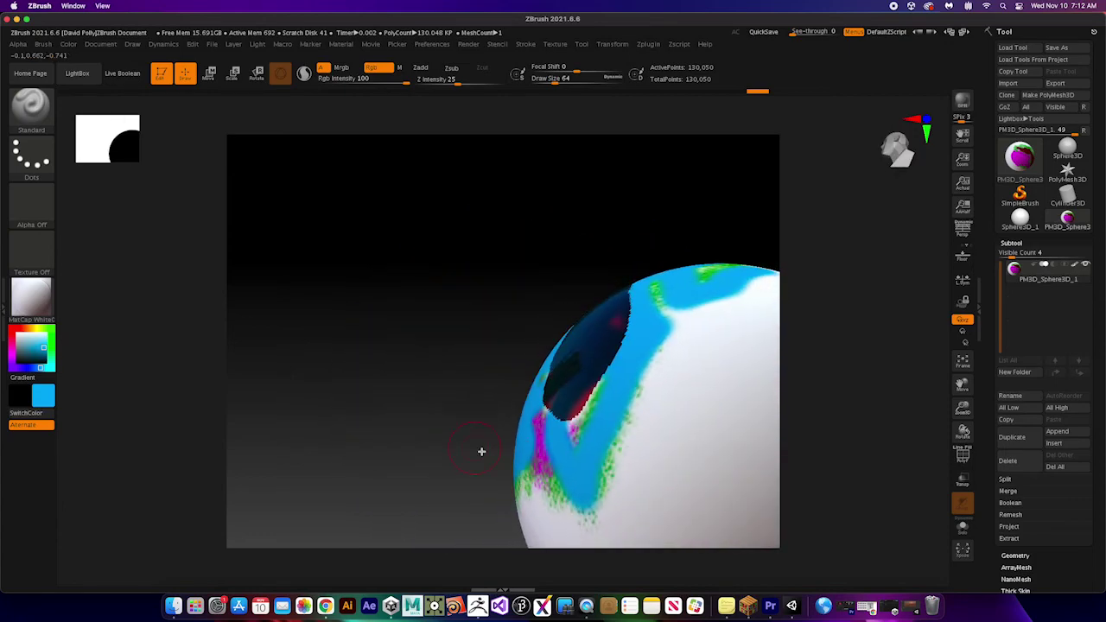
key("f")
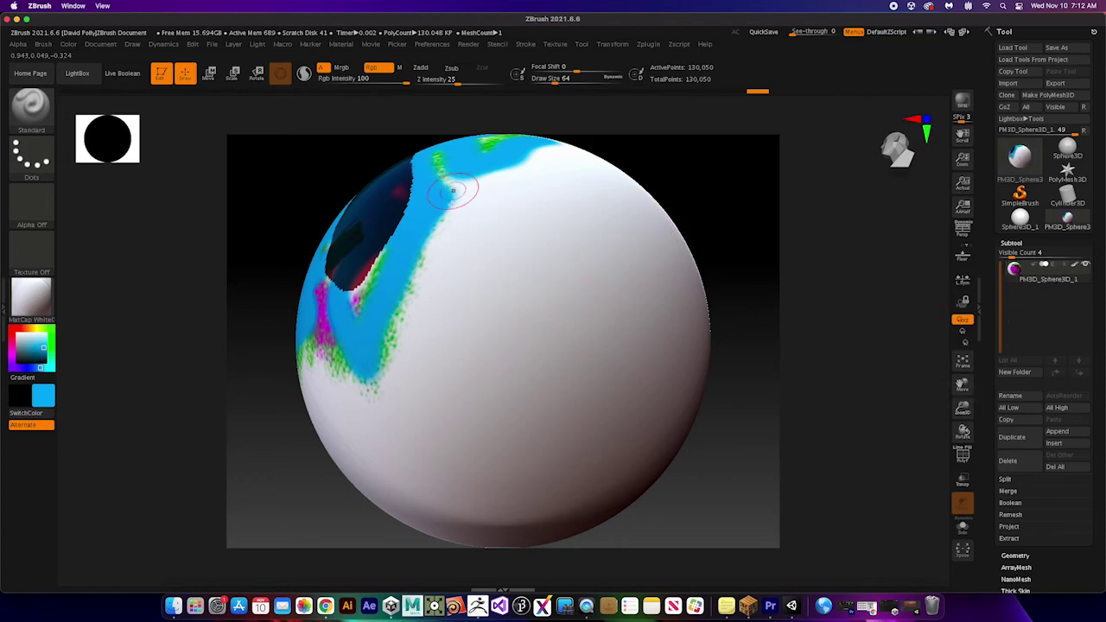
mouse_move(445, 249)
right_mouse_down()
mouse_move(498, 288)
mouse_move(454, 281)
mouse_move(467, 243)
mouse_move(459, 215)
right_mouse_up()
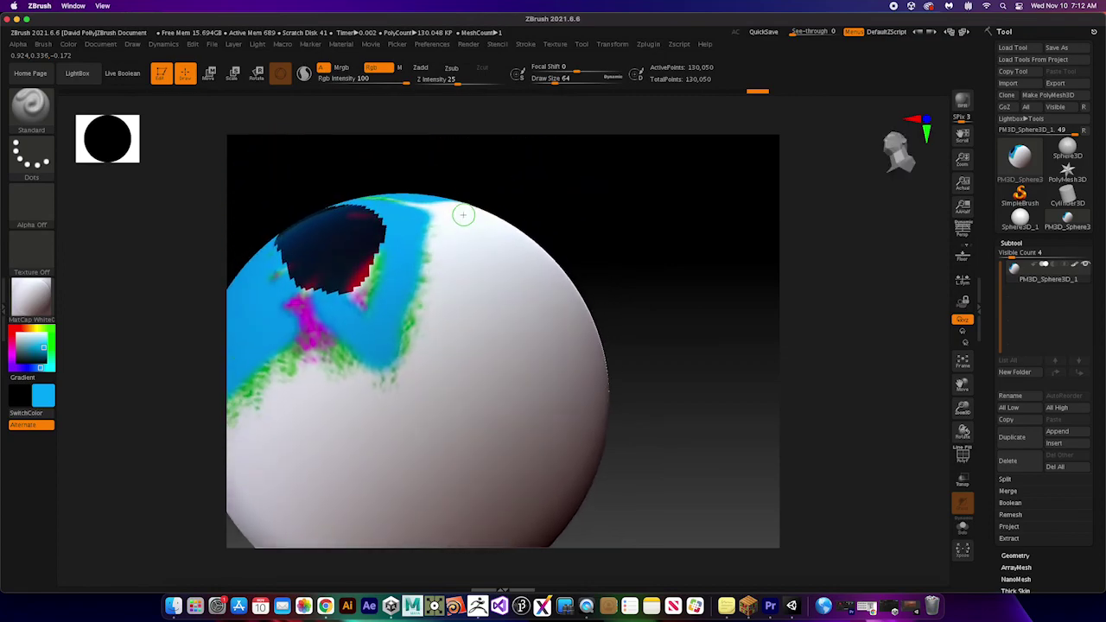
right_click_drag(444, 296, 474, 375)
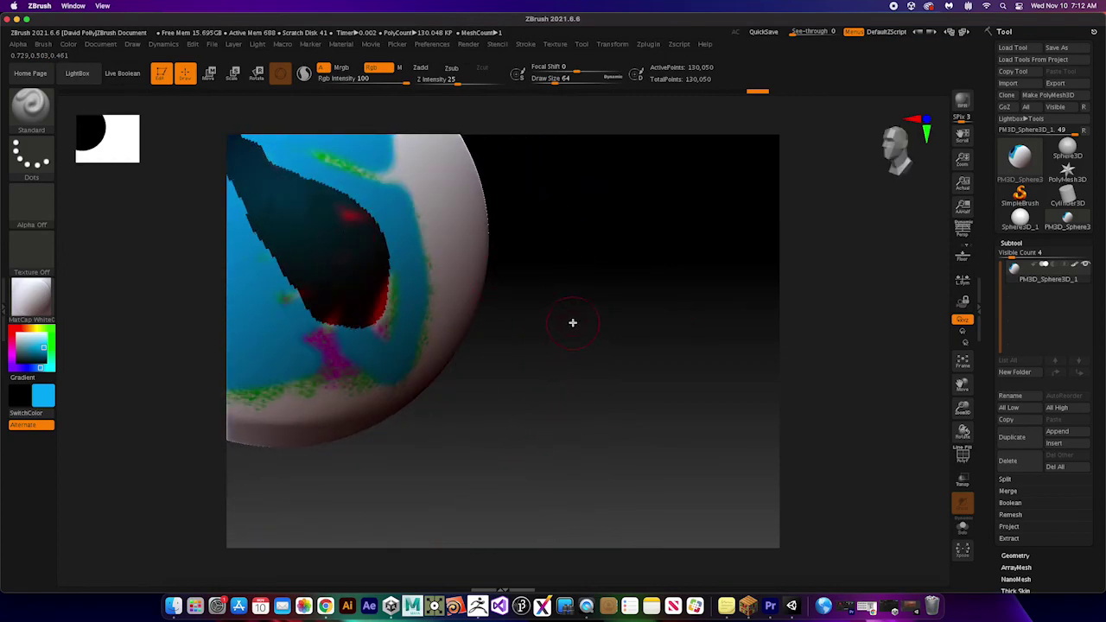